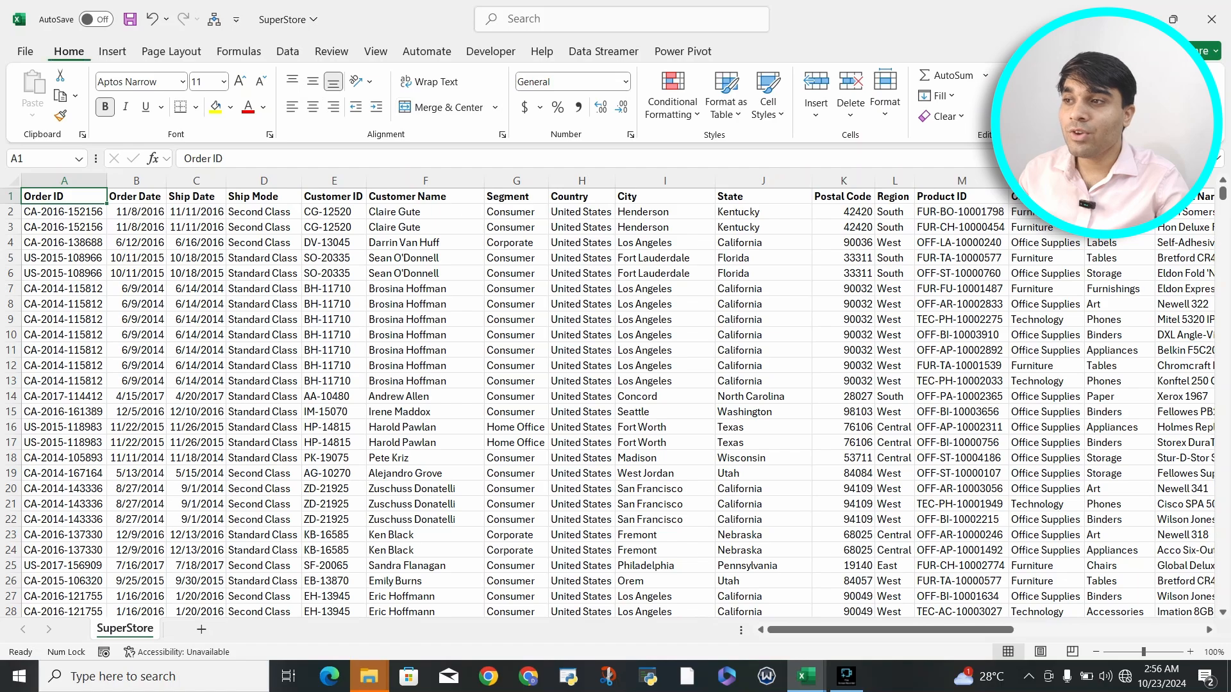
Step: Run Analyze Data on the SuperStore dataset, connecting the computer to the 2.4G Wi-Fi network and retrying so suggestions can load
left_click(1170, 94)
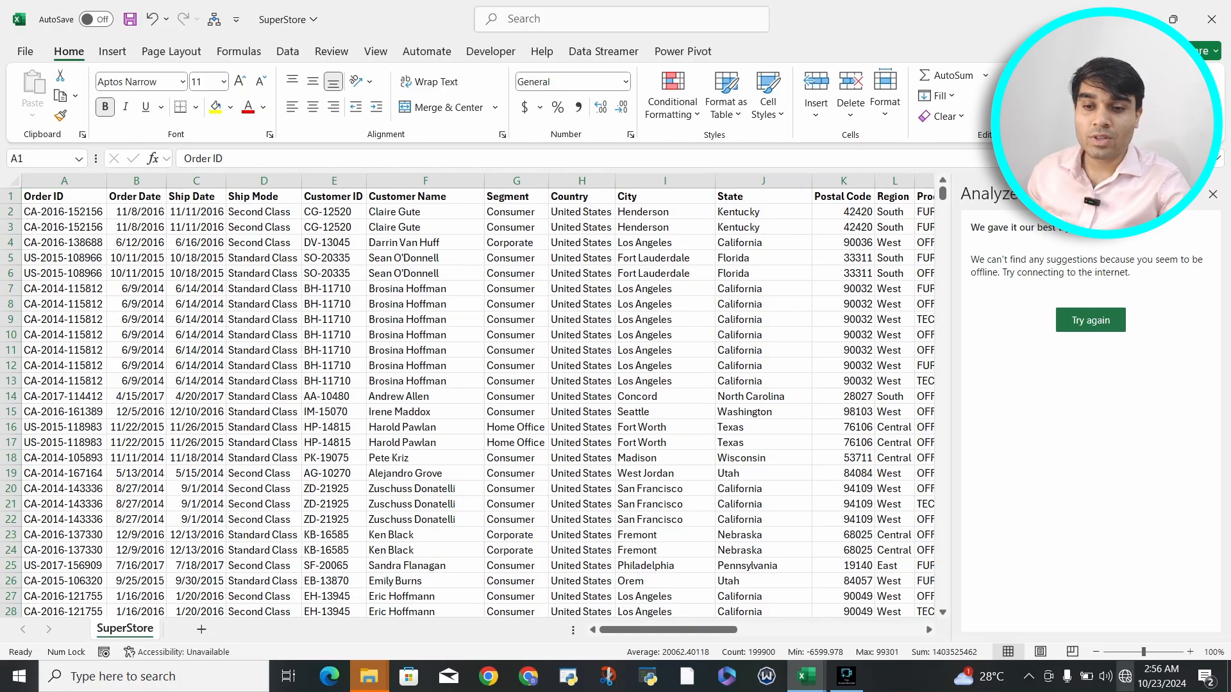
left_click(1126, 677)
left_click(1007, 221)
left_click(1158, 293)
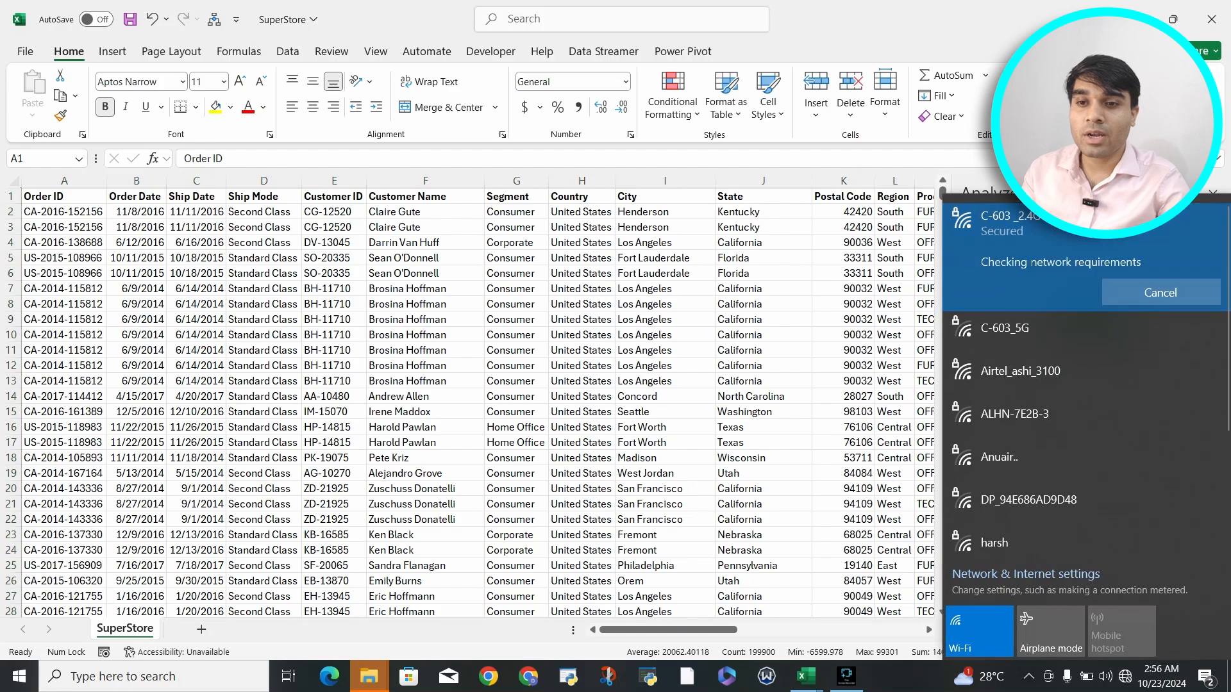
left_click(834, 385)
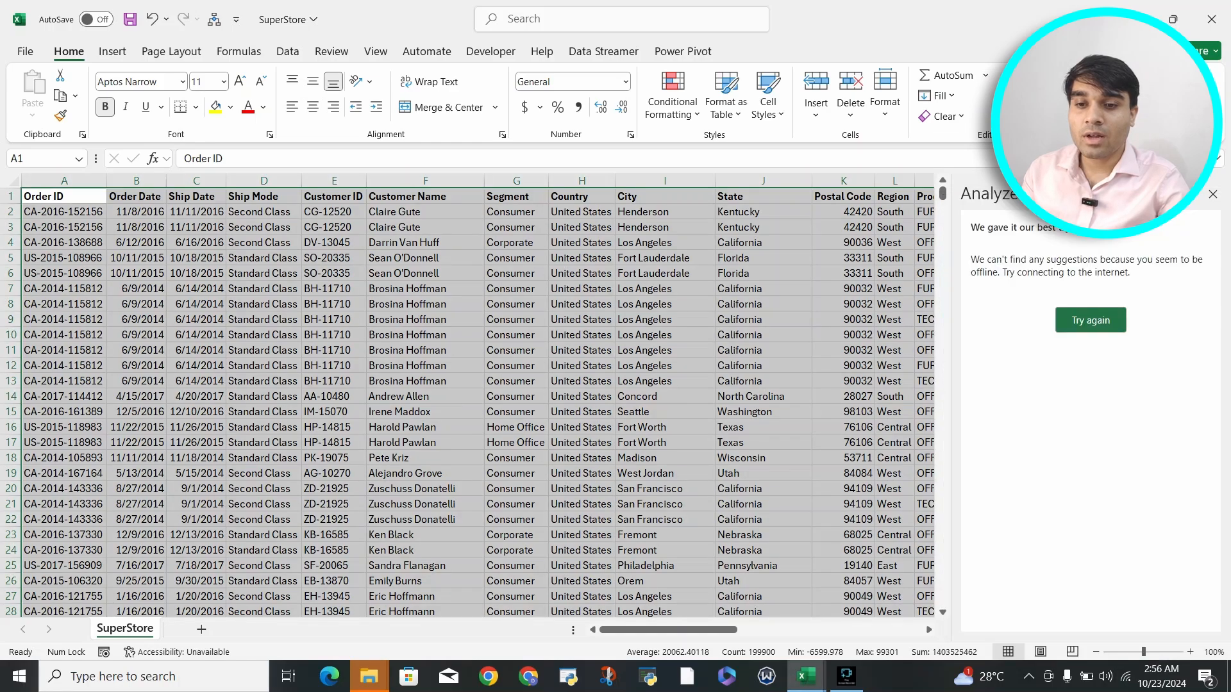
left_click(1091, 320)
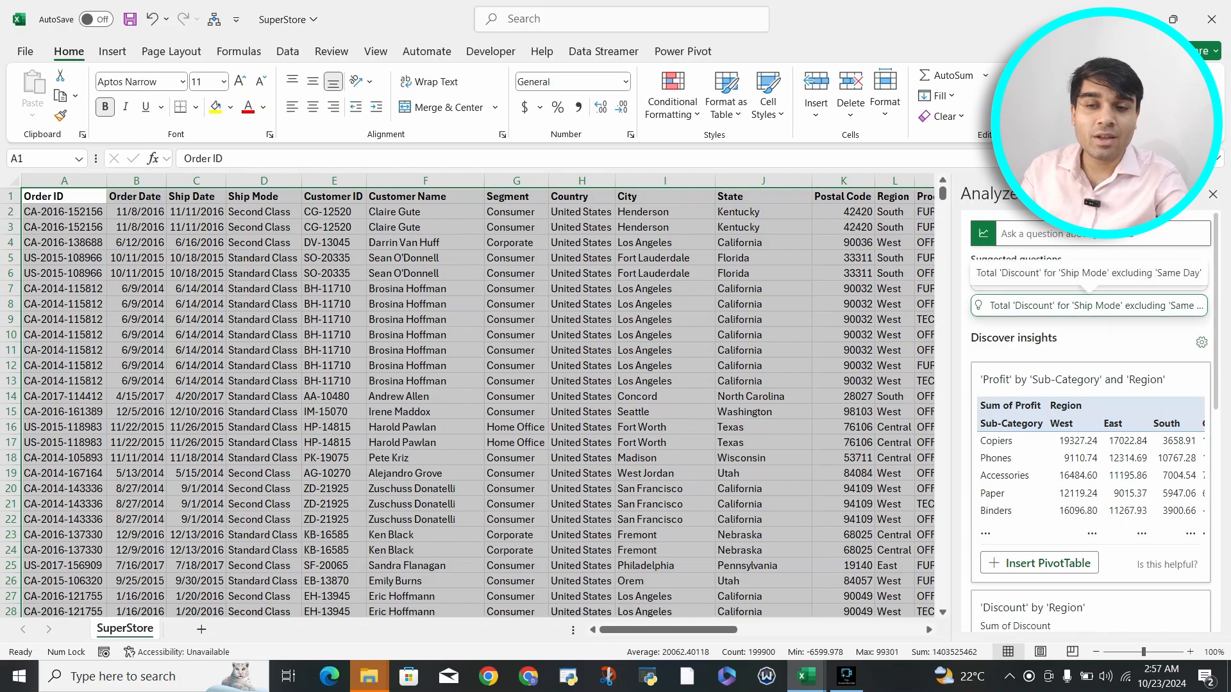
Step: Ask Analyze Data the question "Top 5 Sub-Category", using the suggested Sub-Category field name
left_click(1090, 234)
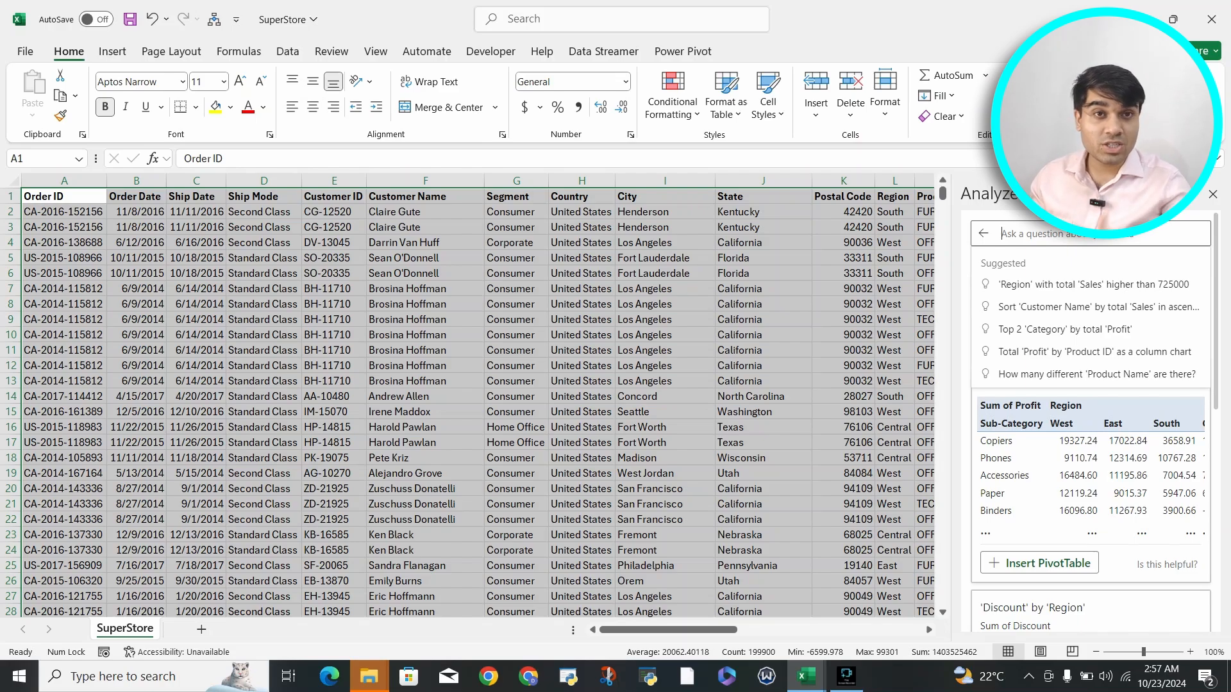
type("To")
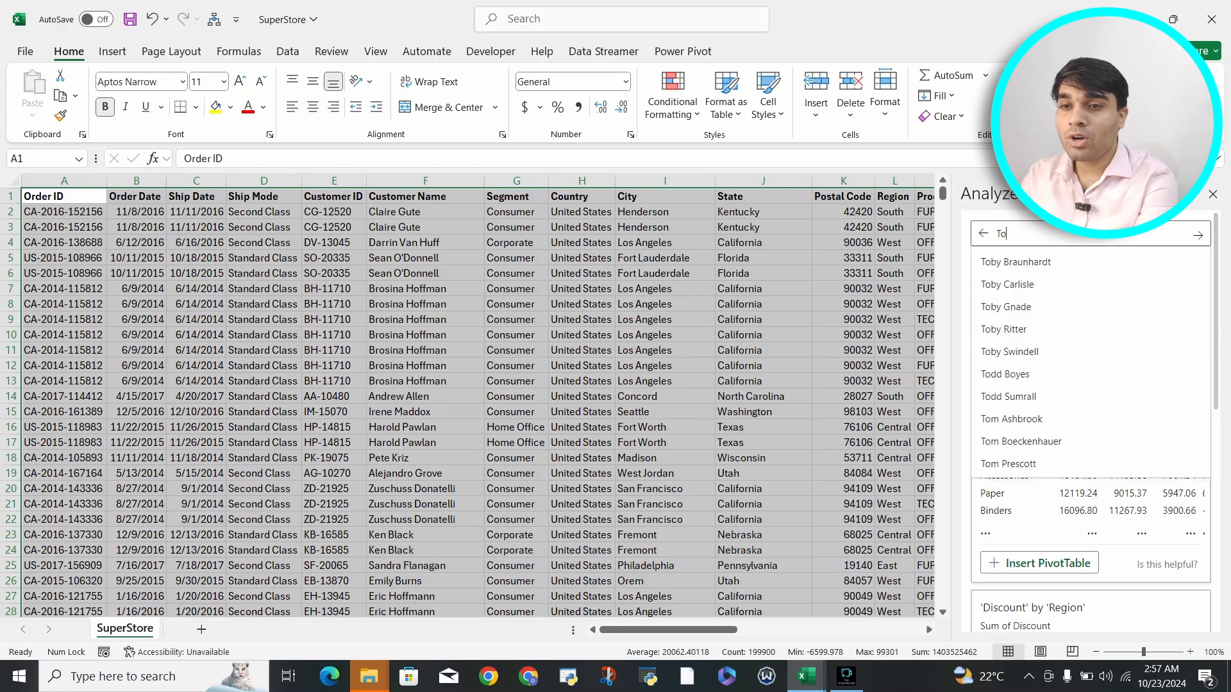
type("p 5 ")
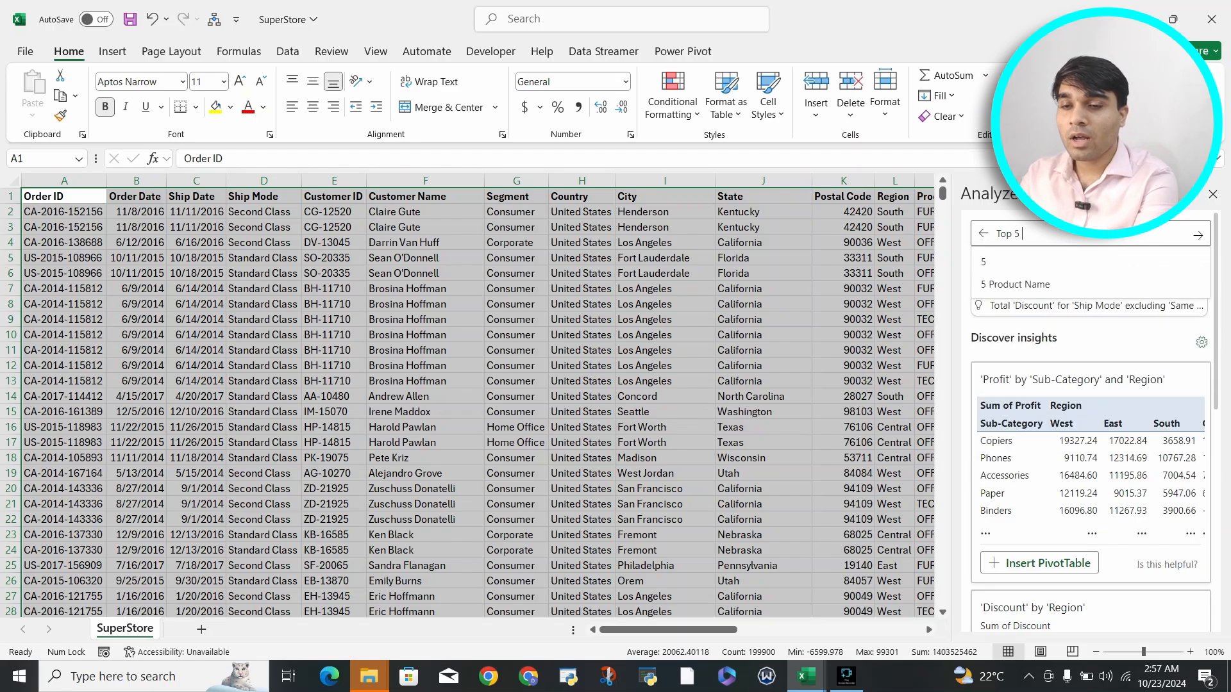
type("sub")
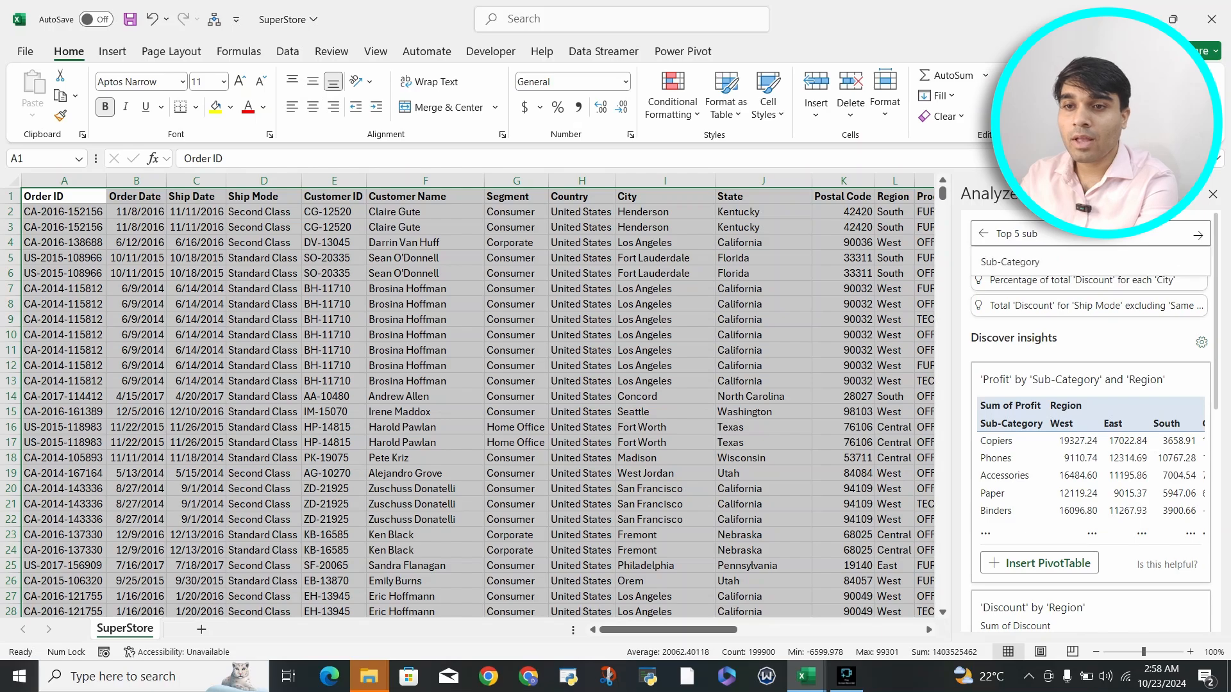
key("Down")
key("Return")
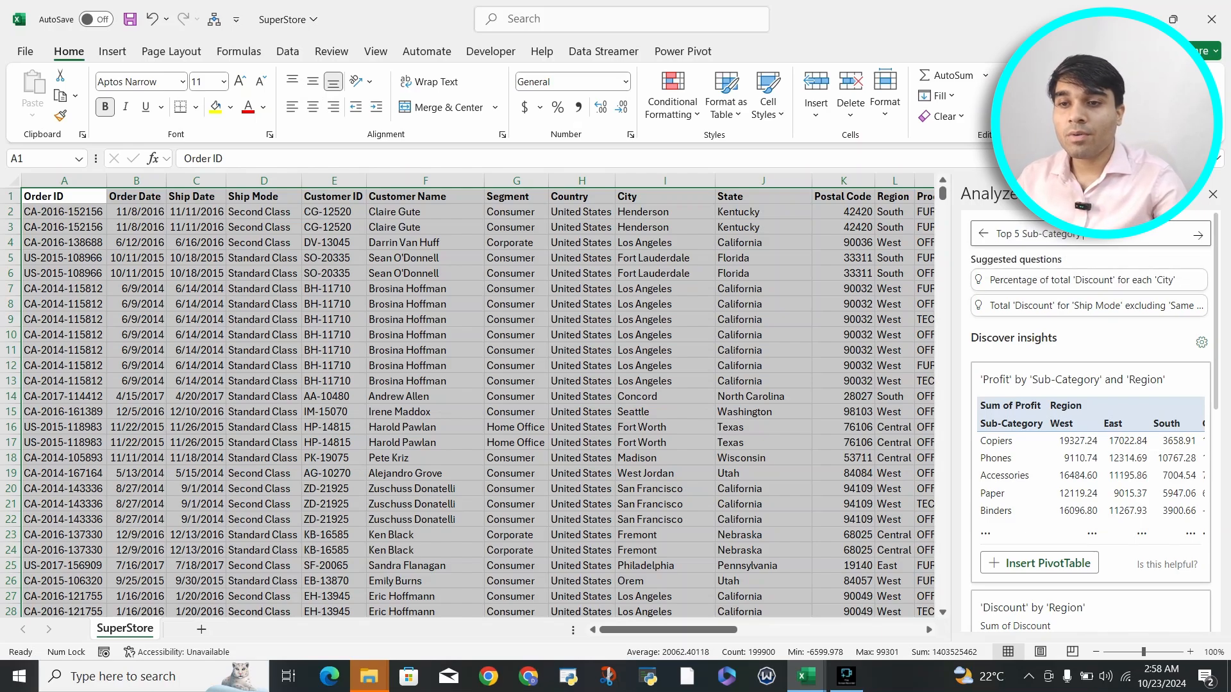
key("Return")
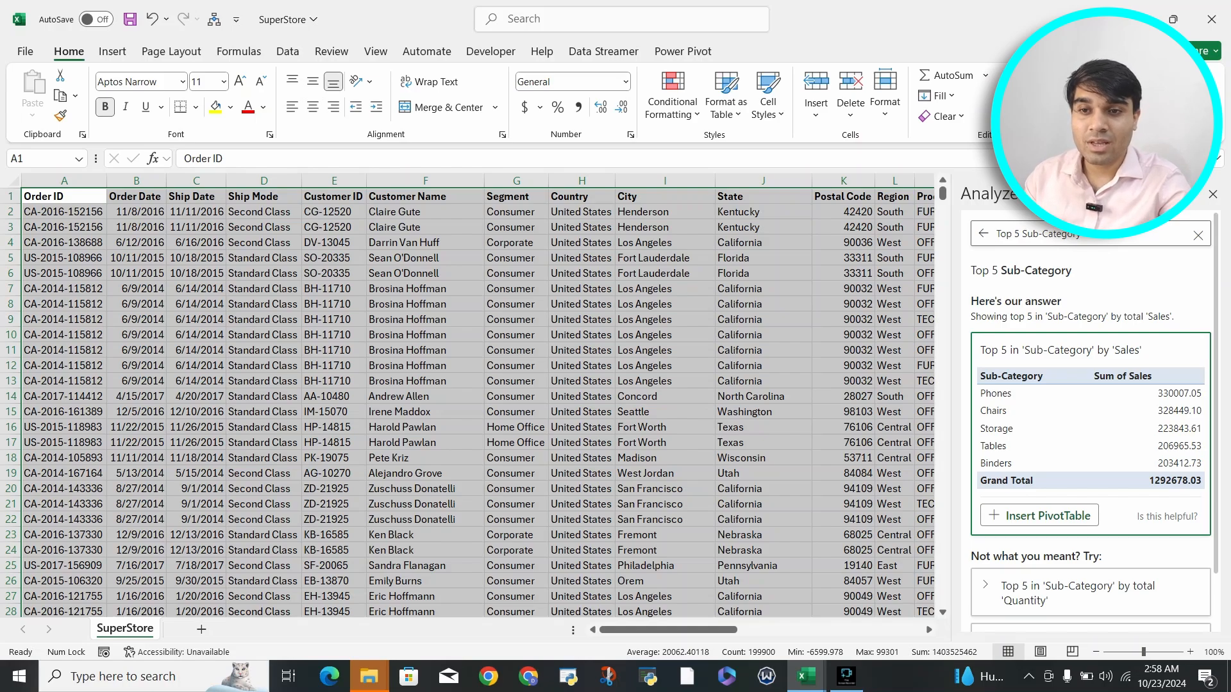
Step: Change the Analyze Data question to "Top 10 Sub-Category" and look over the answer with its alternatives
scroll(1091, 421, "down", 3)
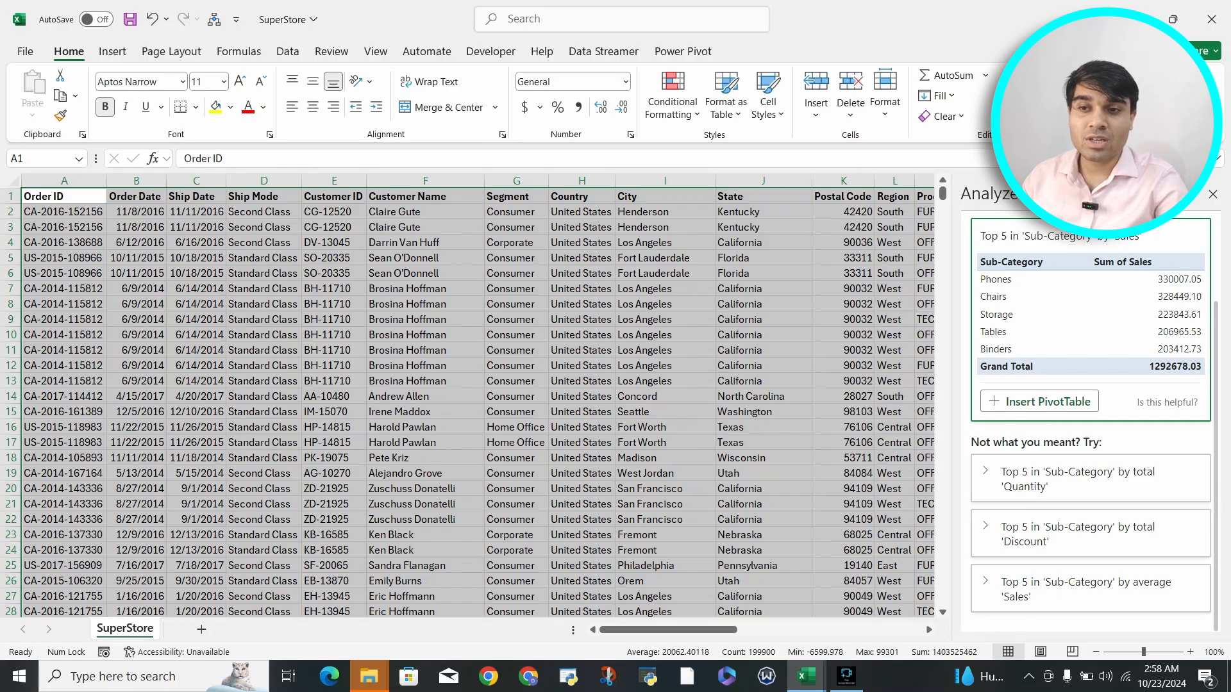
scroll(1091, 421, "up", 3)
left_click(1022, 234)
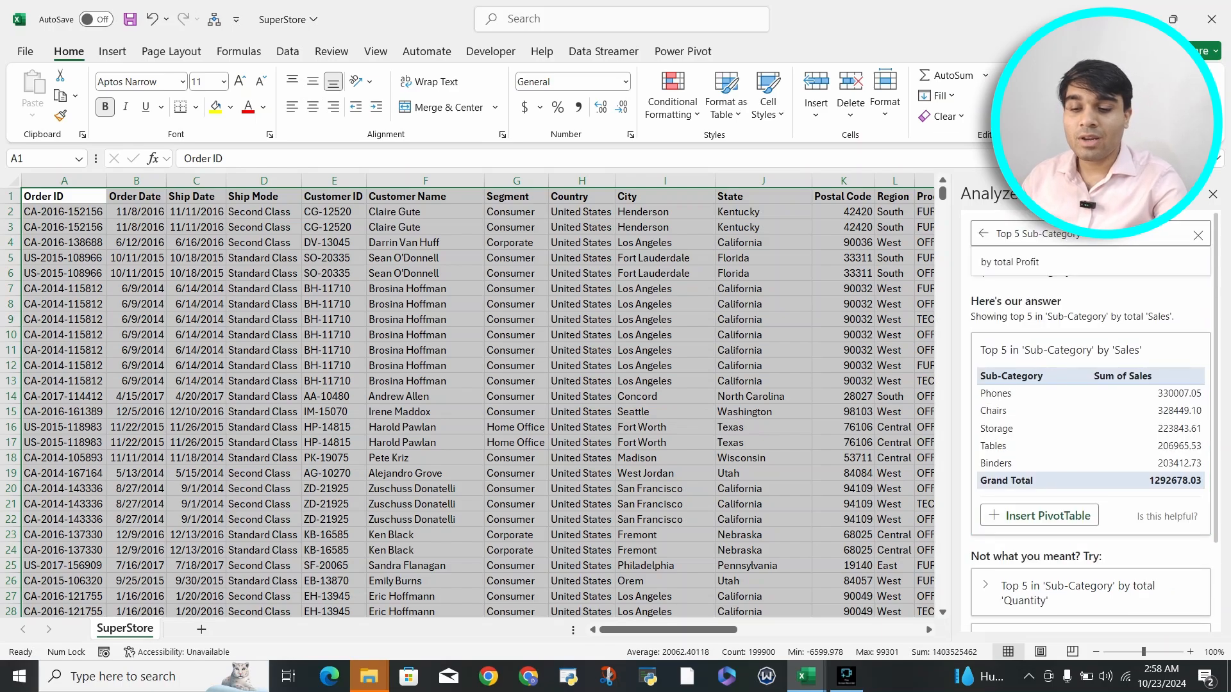
key("BackSpace")
key("BackSpace")
type("10")
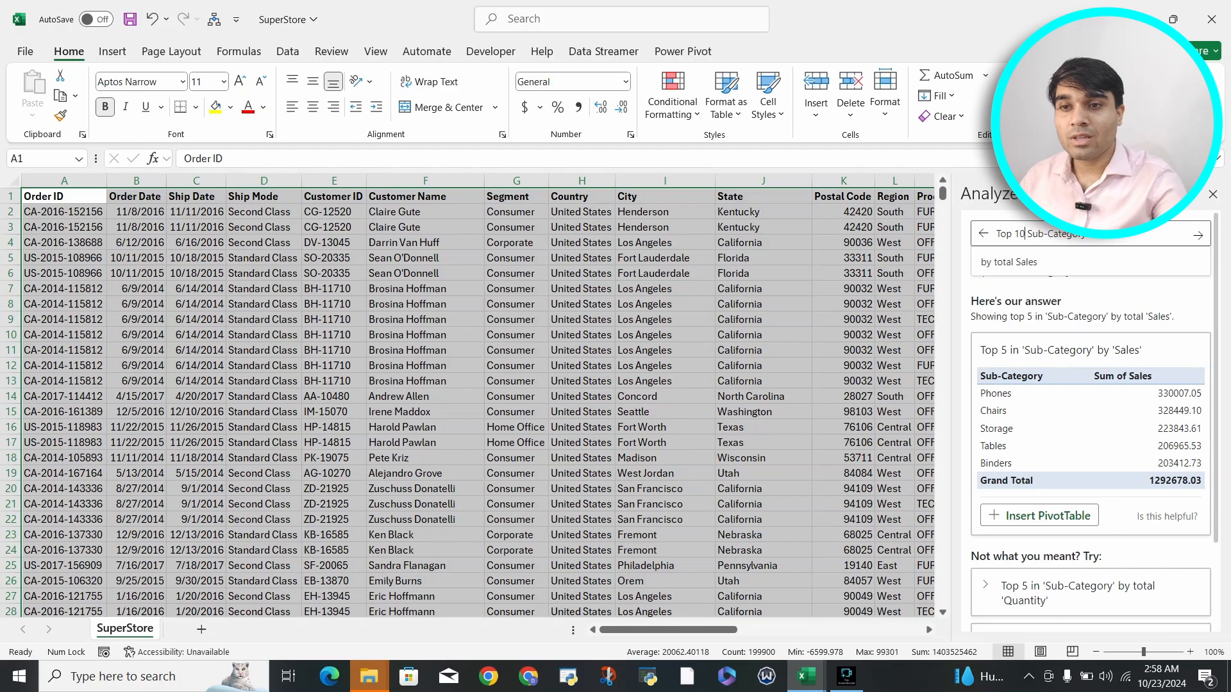
key("Return")
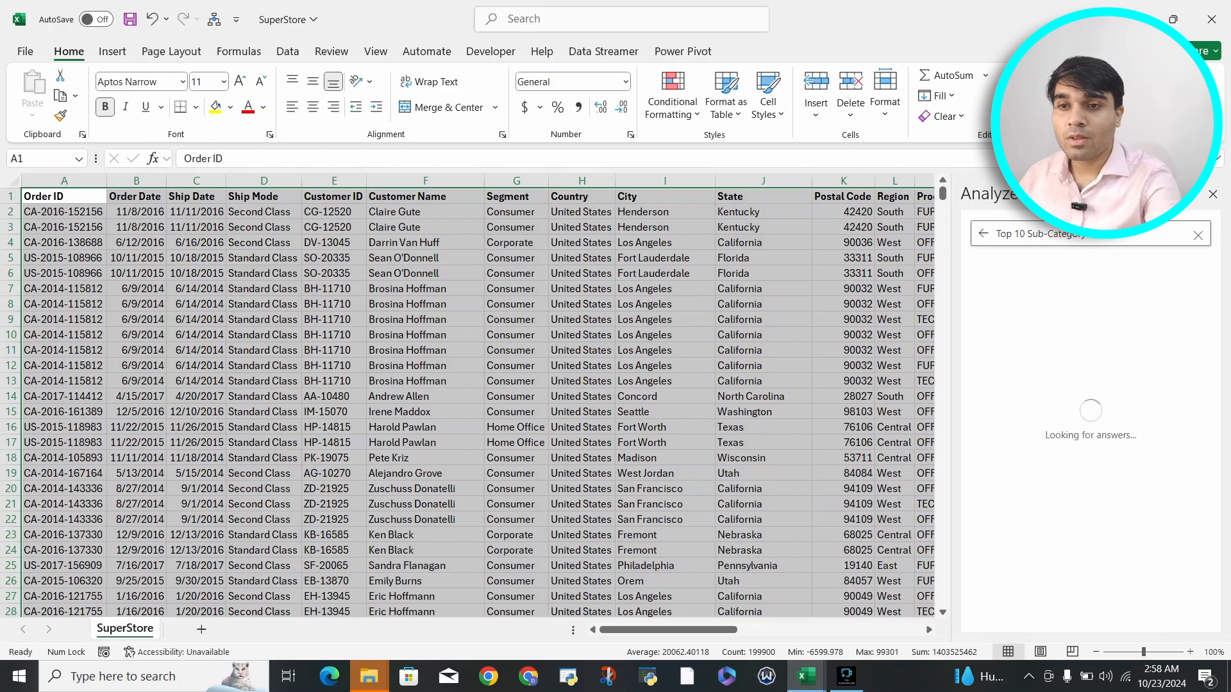
scroll(1052, 404, "down", 2)
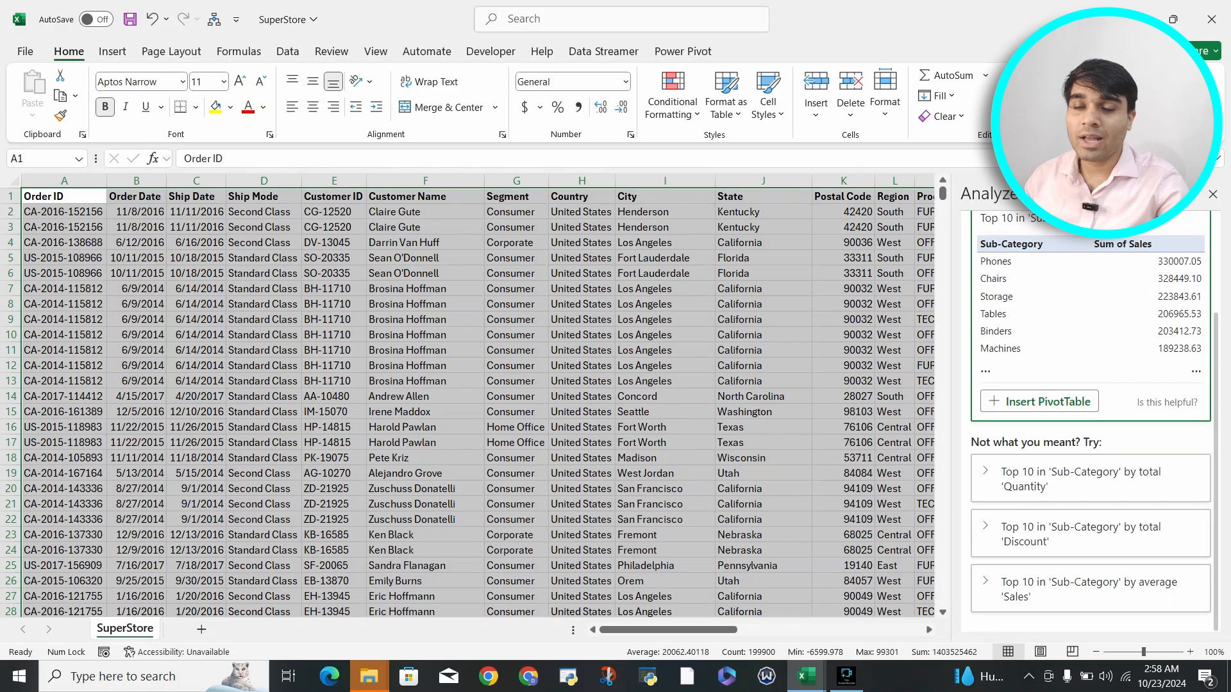
scroll(1052, 404, "up", 2)
Step: View the answers to both suggested questions, discount percentage for each City and total Discount for Ship Mode excluding Same Day
left_click(983, 234)
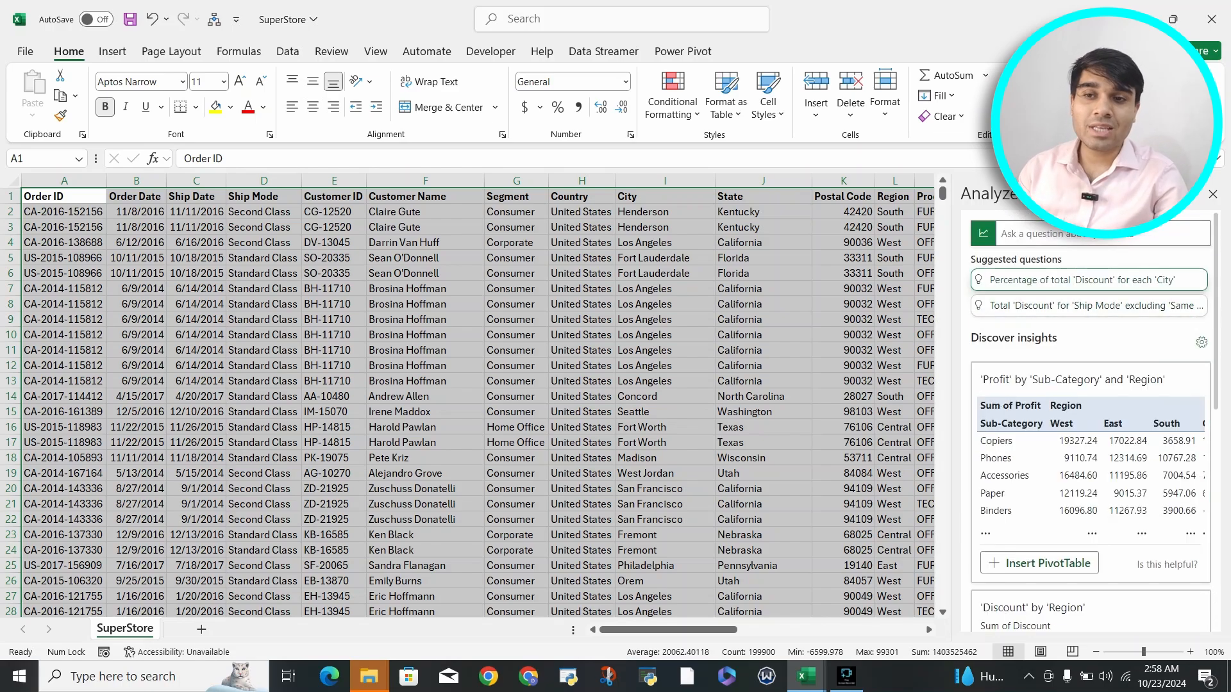
left_click(1082, 280)
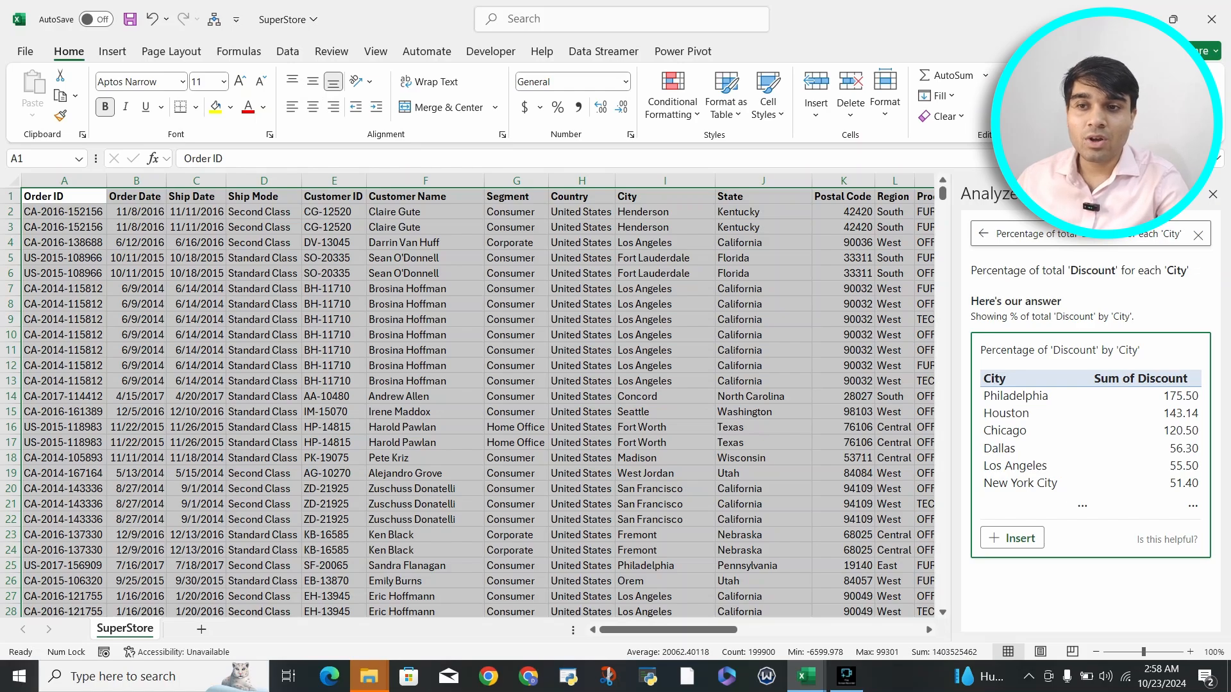
left_click(984, 234)
left_click(1086, 309)
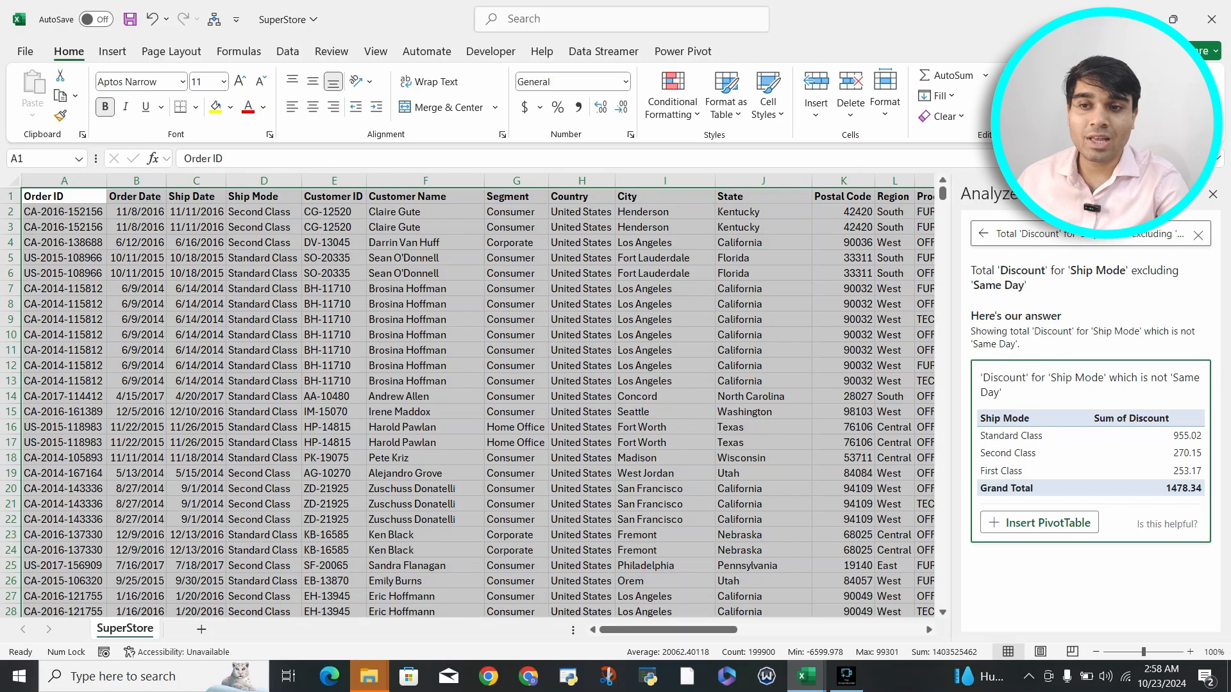
left_click(984, 234)
Step: Expand the Discover insights list to show all results for the SuperStore data
scroll(1090, 430, "down", 10)
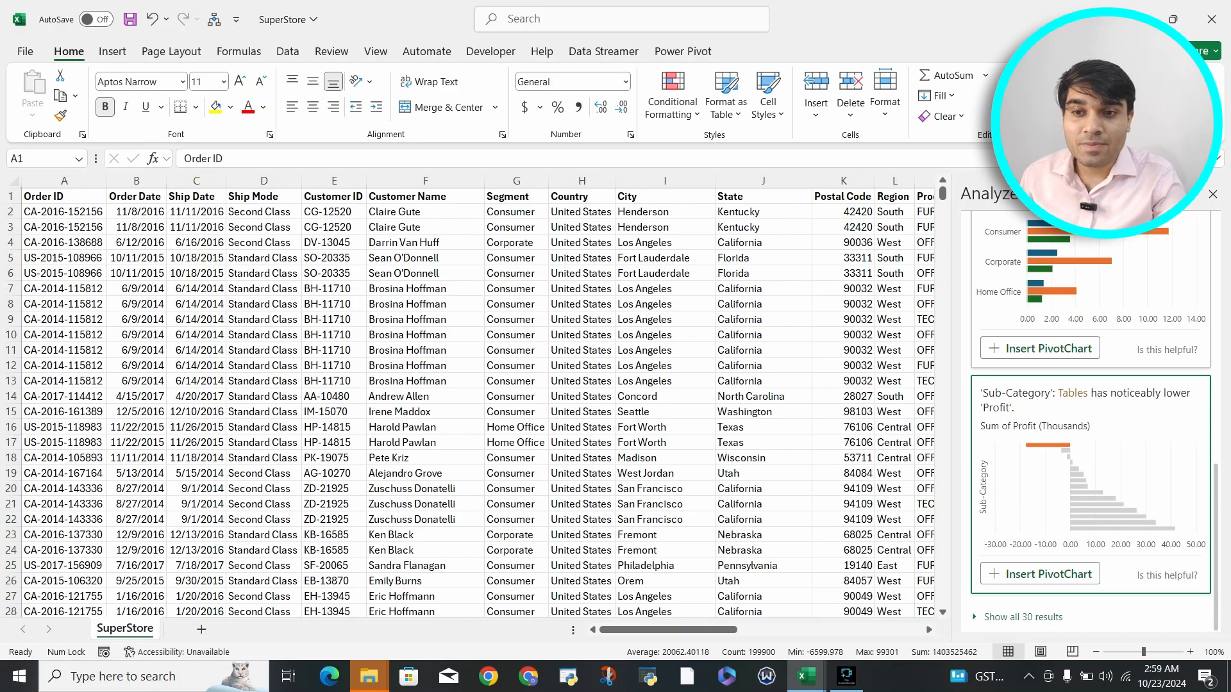
key("ctrl+a")
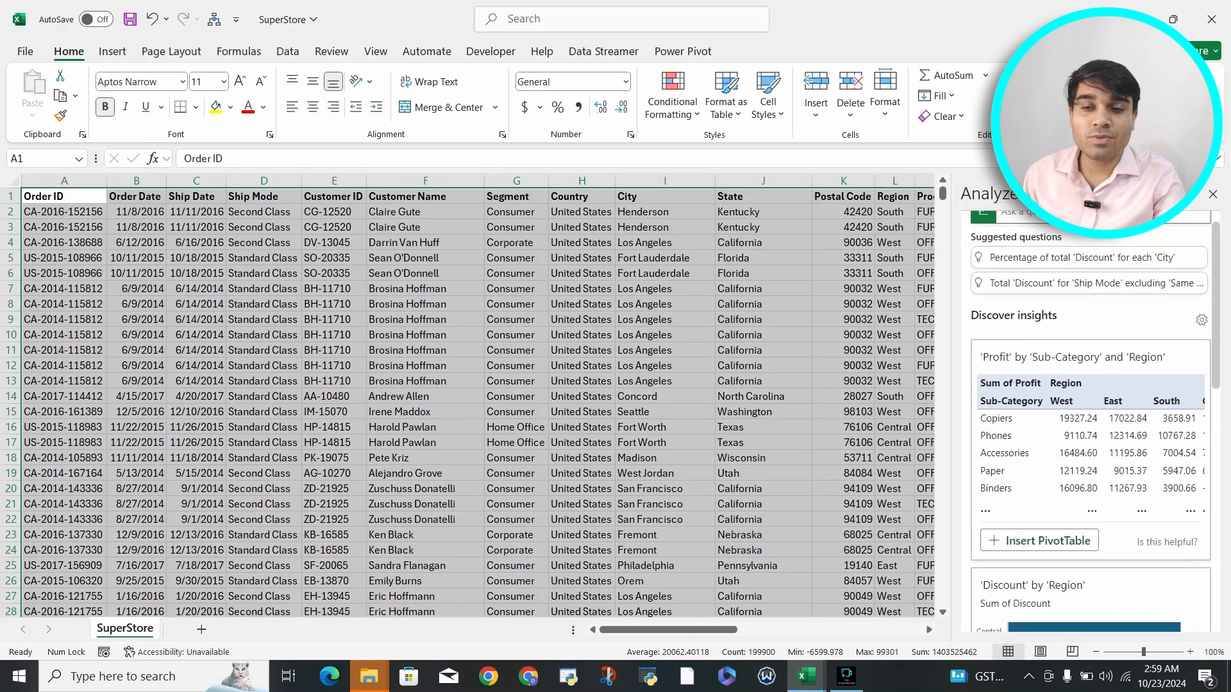
scroll(1090, 421, "down", 9)
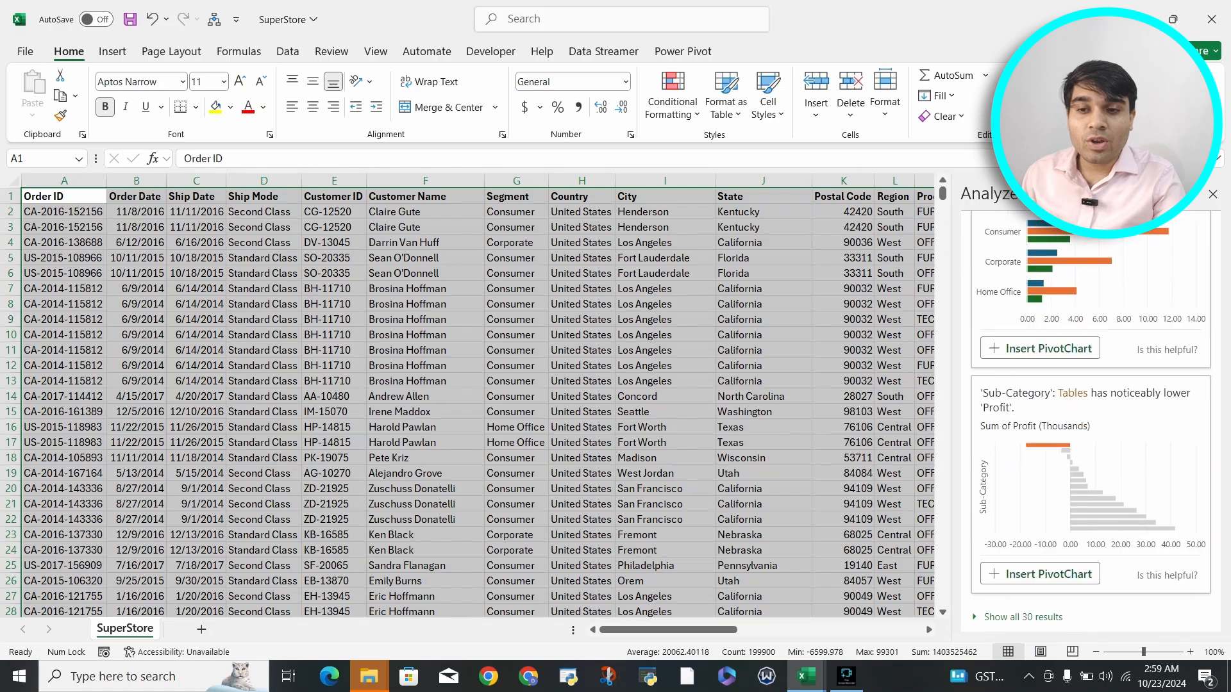
left_click(1018, 617)
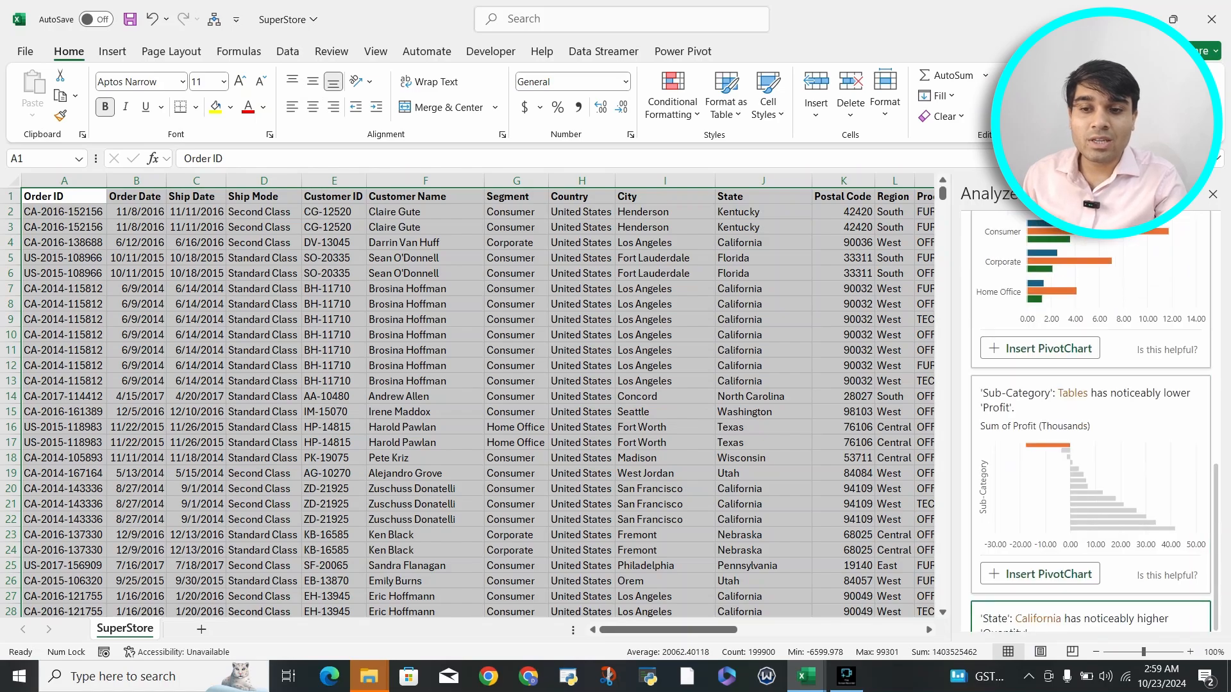
Step: Examine the full list of insight charts covering profit, sales, discount and quantity across the dataset's fields
scroll(1090, 421, "down", 8)
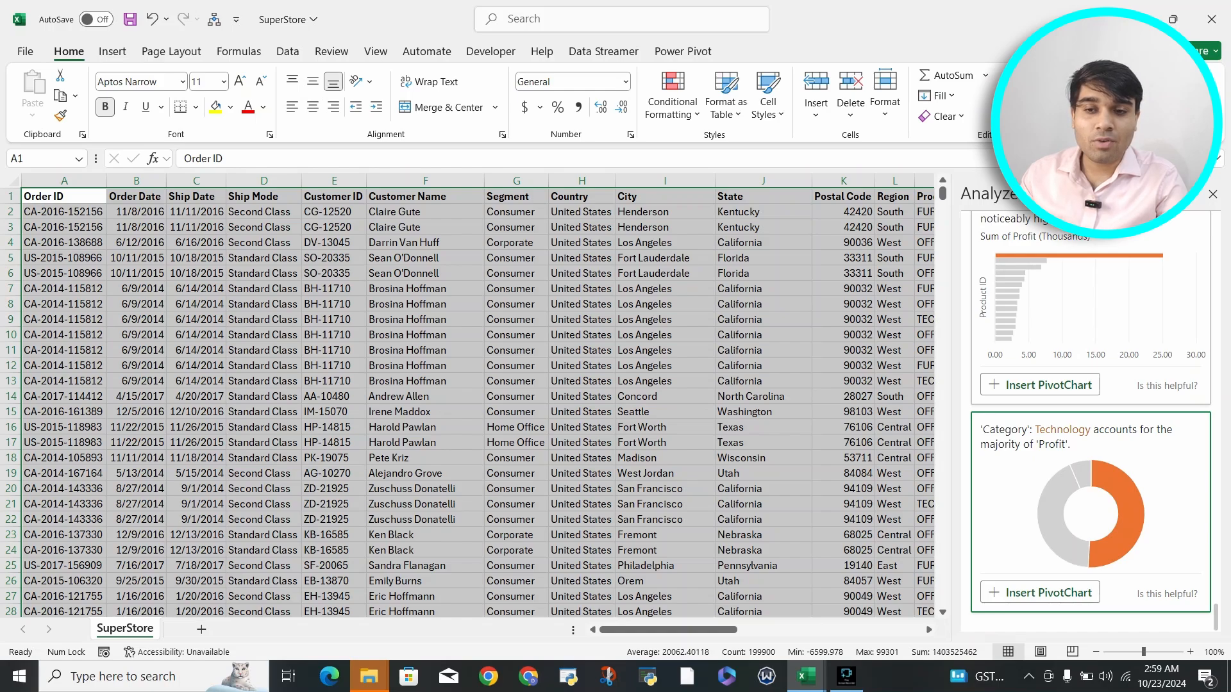
left_click_drag(1216, 617, 1217, 533)
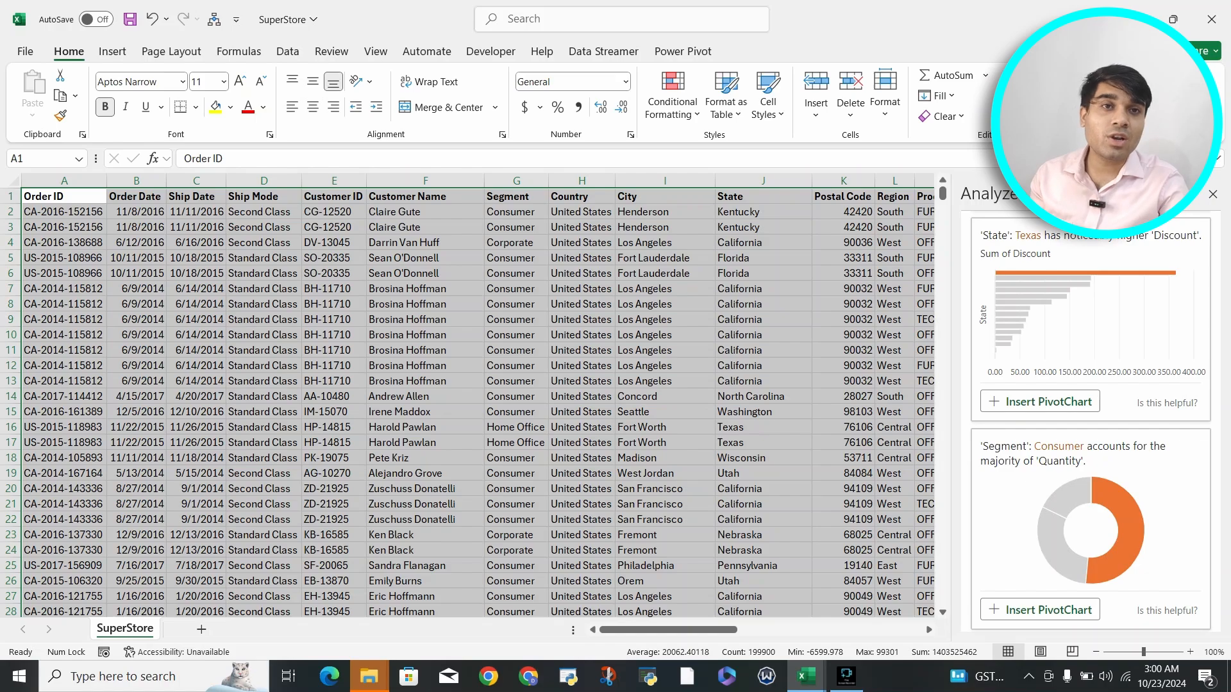
scroll(1090, 423, "down", 6)
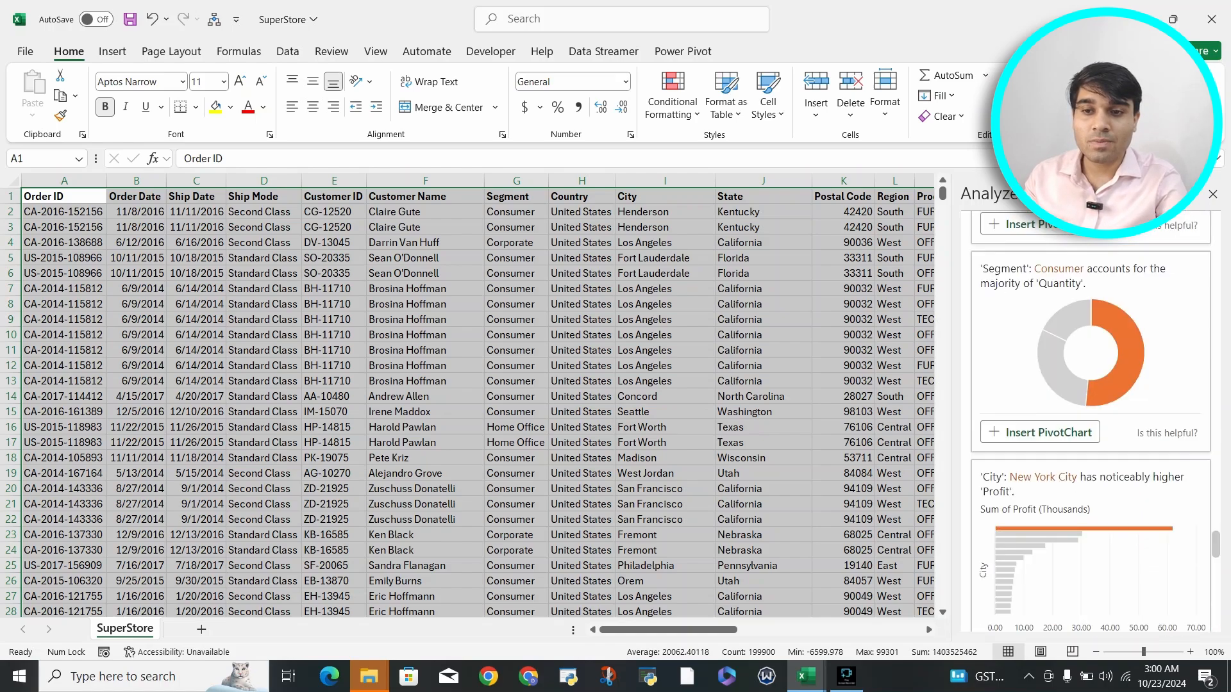
scroll(1090, 423, "down", 2)
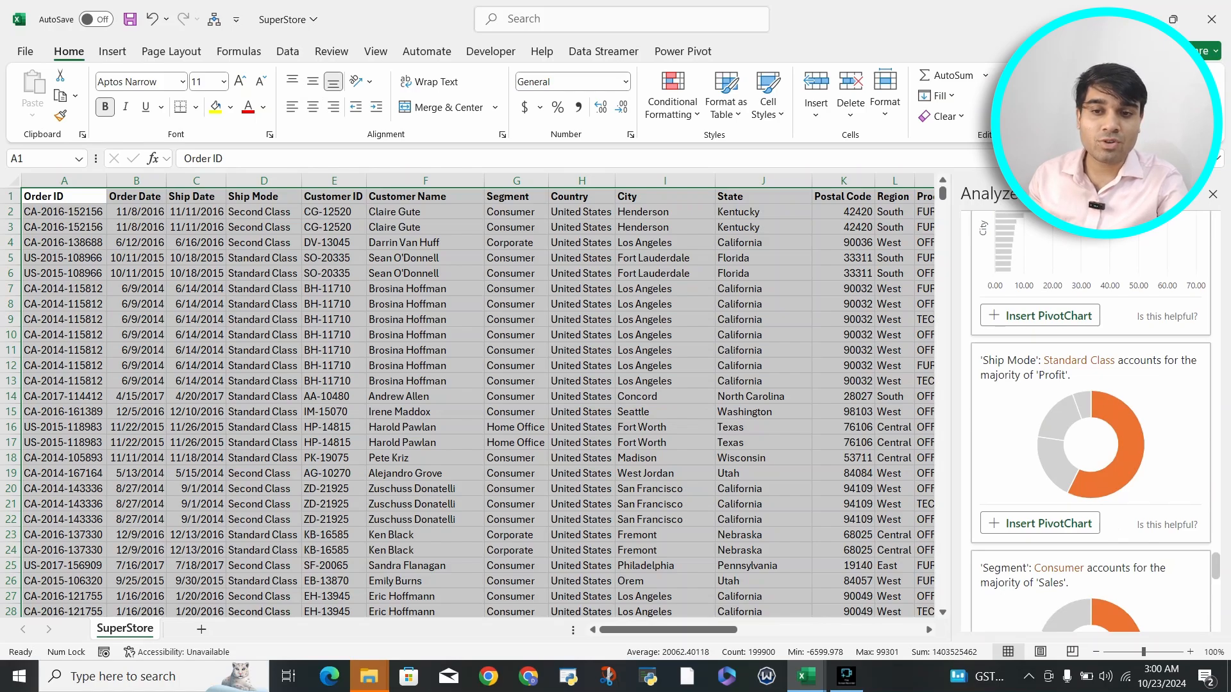
scroll(1090, 423, "up", 4)
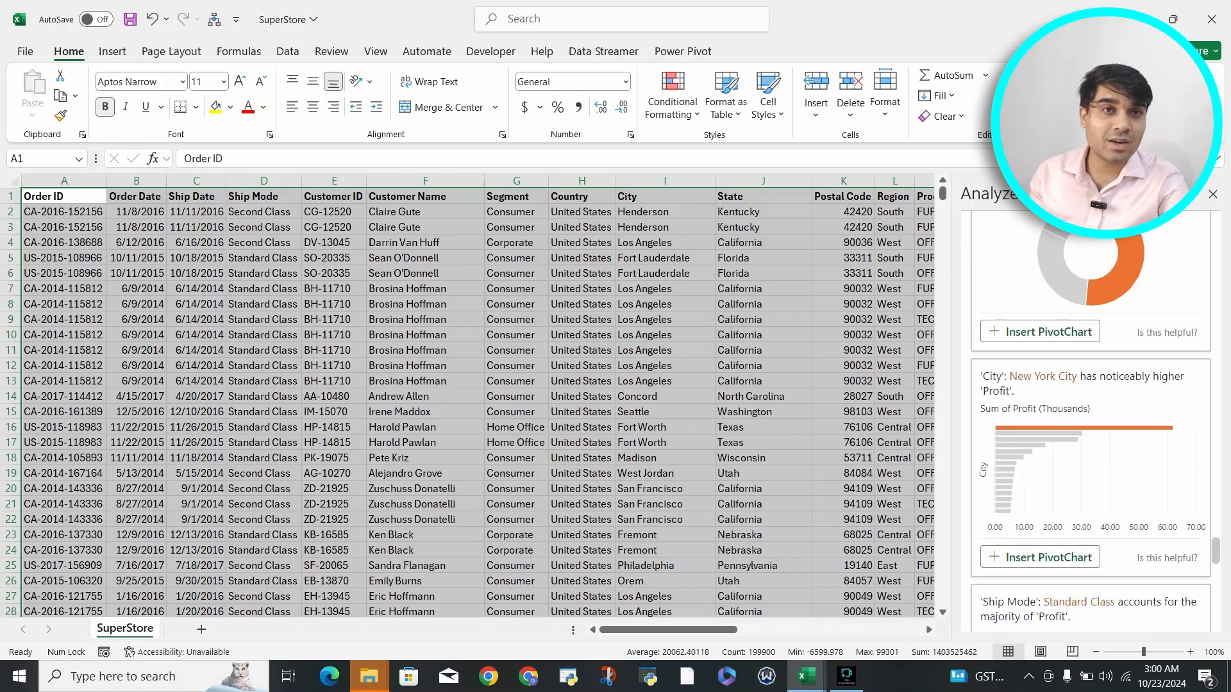
scroll(1090, 423, "up", 13)
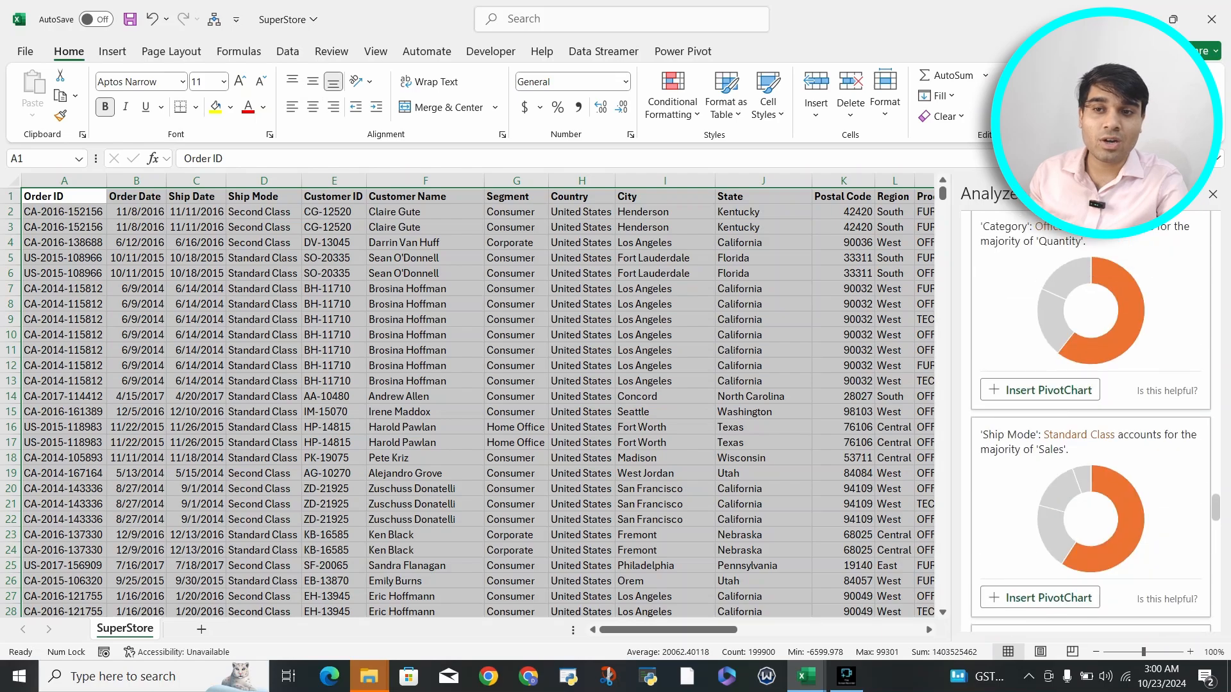
scroll(1090, 423, "up", 3)
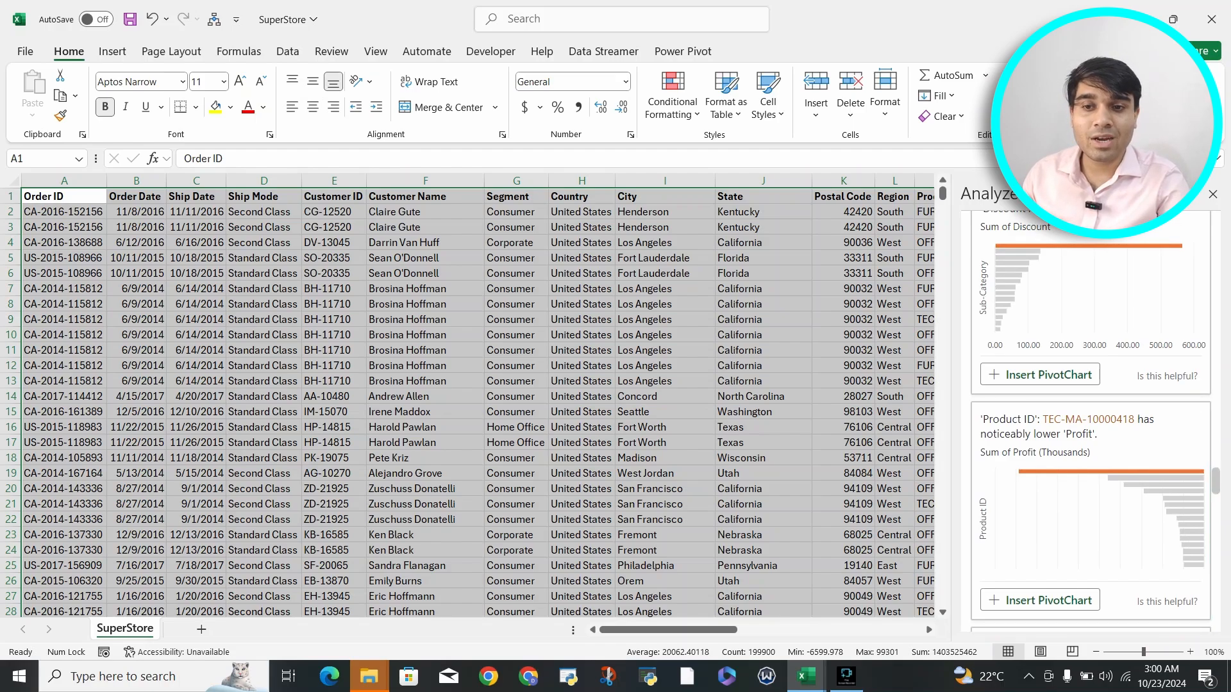
scroll(1090, 423, "up", 5)
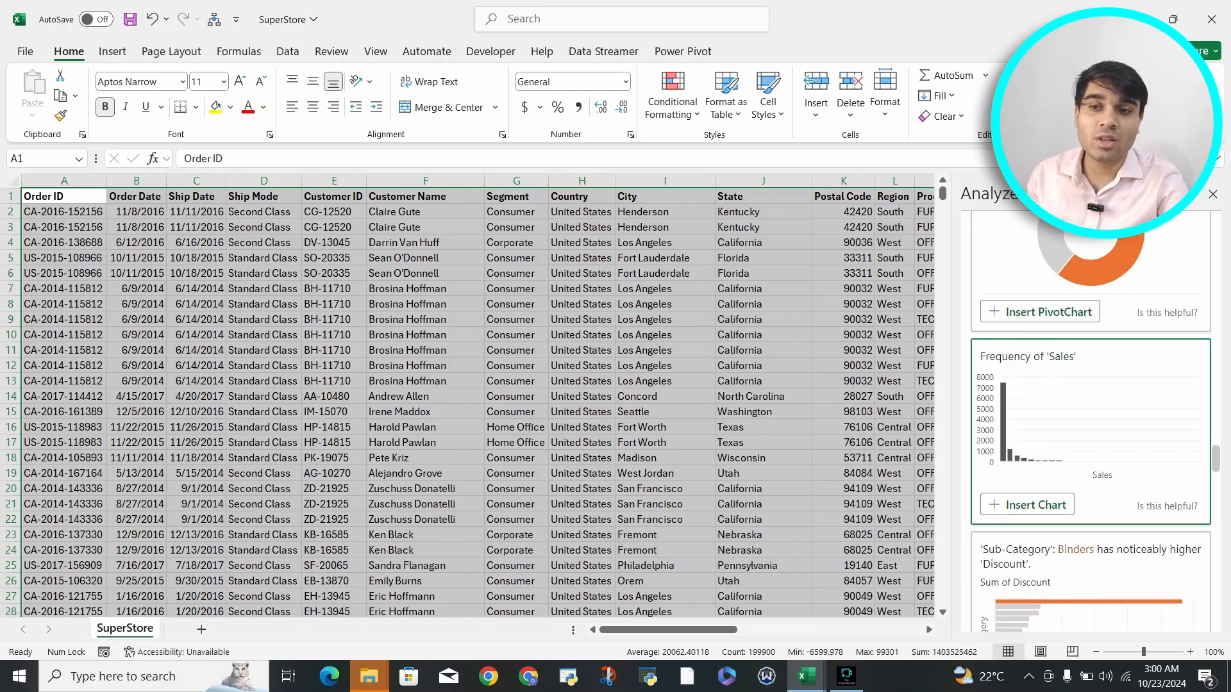
scroll(1090, 423, "up", 10)
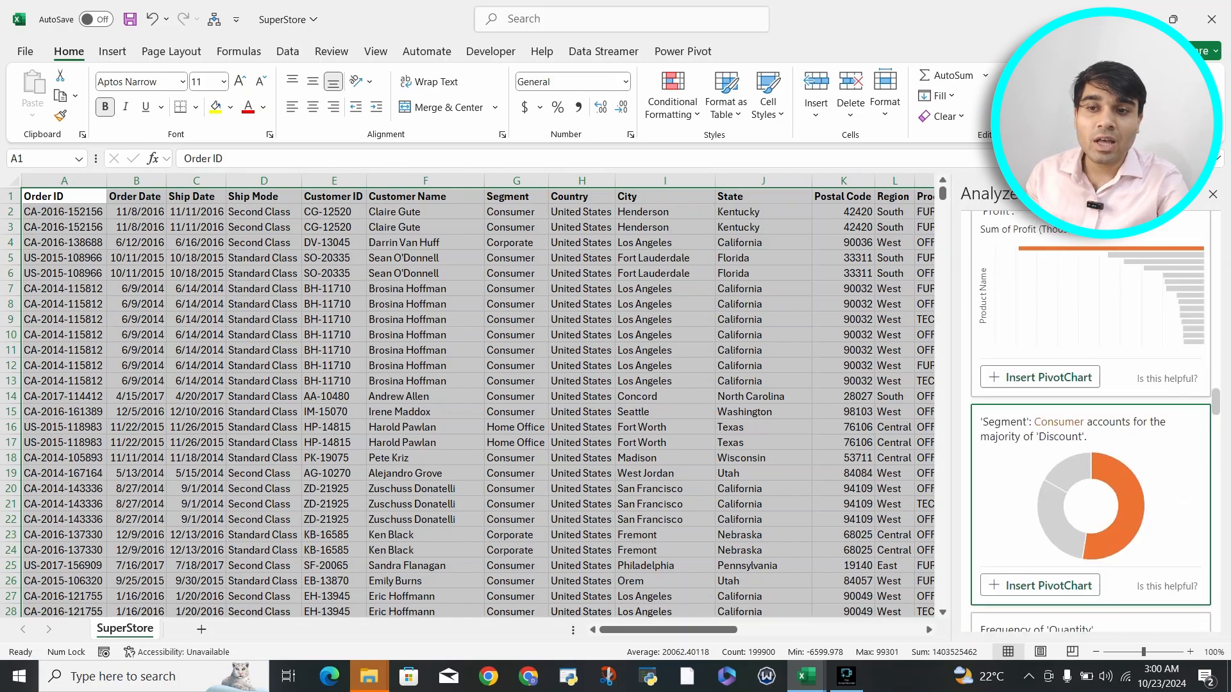
scroll(1090, 423, "up", 10)
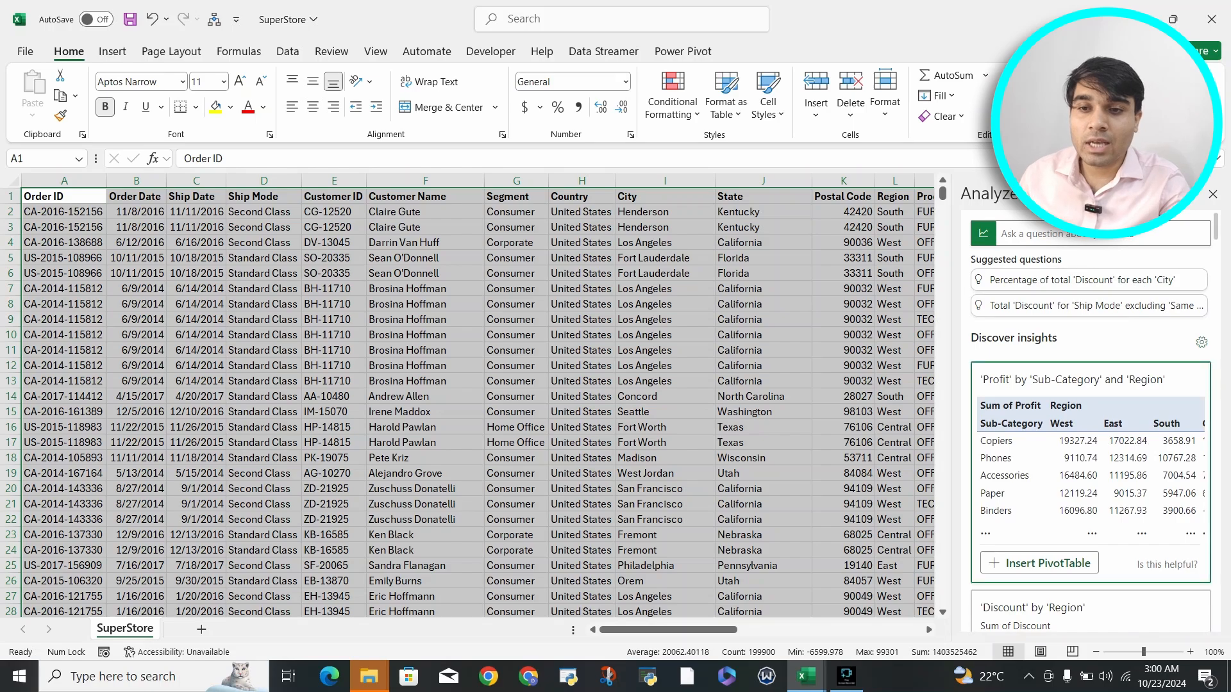
Step: Insert the suggested PivotChart showing that California and New York have noticeably higher Profit by State
scroll(1090, 449, "down", 8)
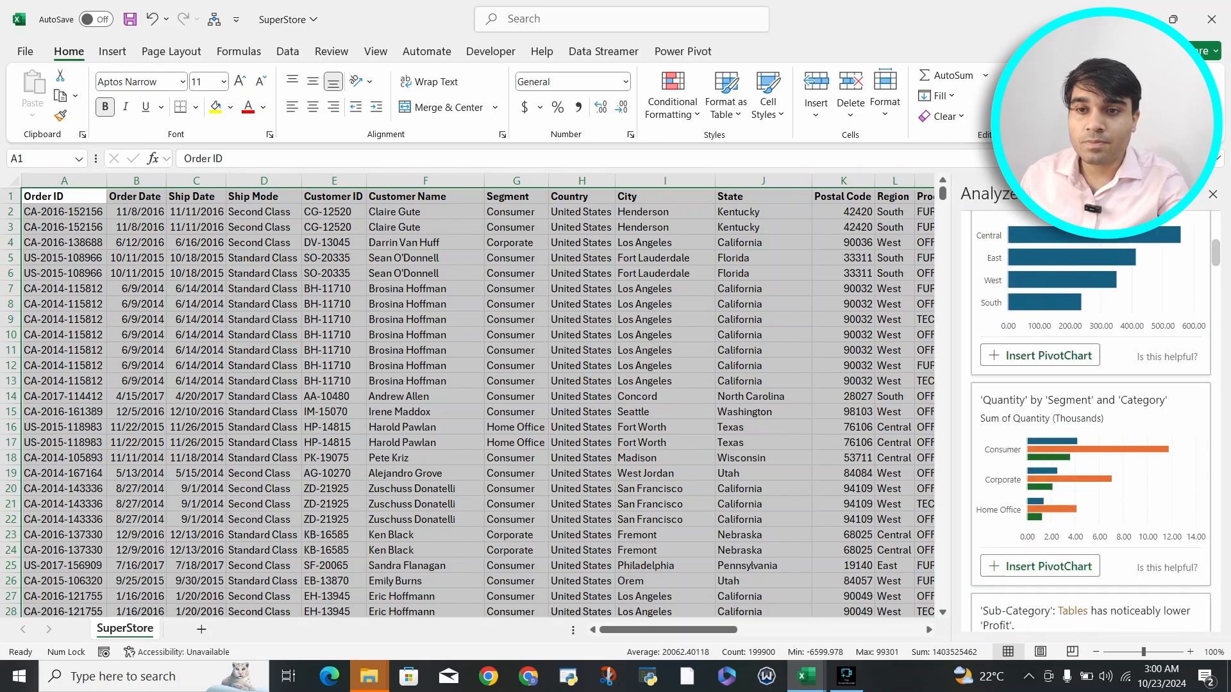
scroll(1090, 417, "down", 5)
scroll(1090, 416, "down", 10)
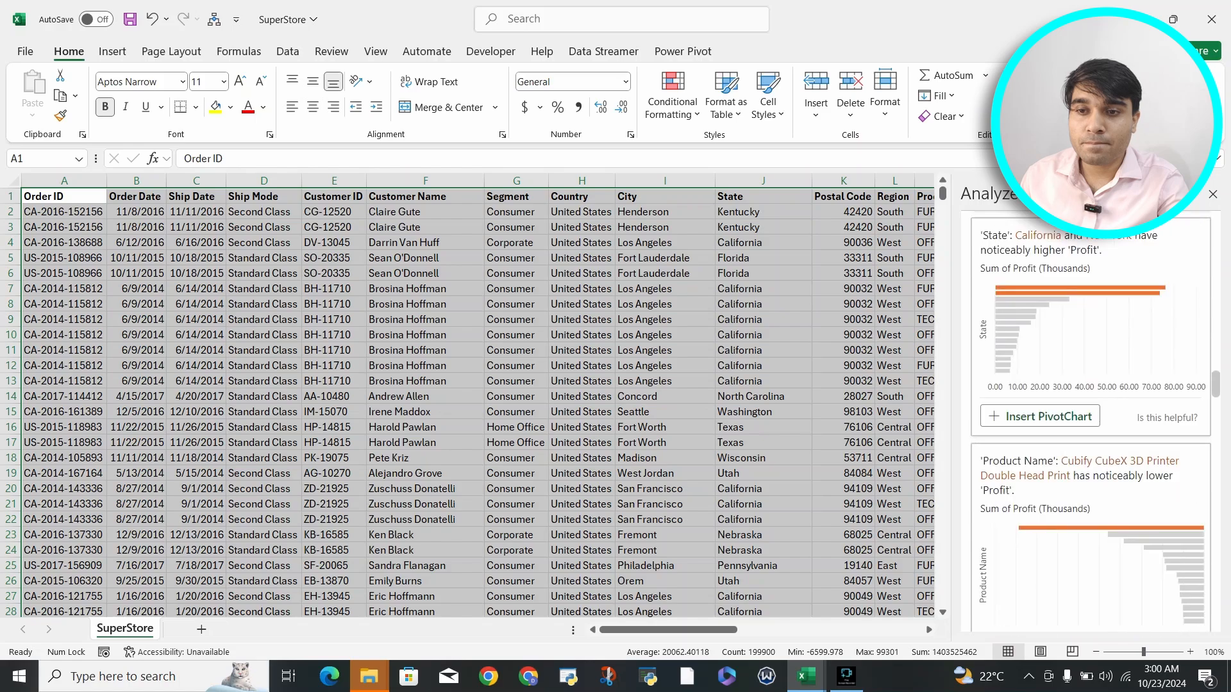
scroll(1090, 416, "up", 3)
left_click(1040, 467)
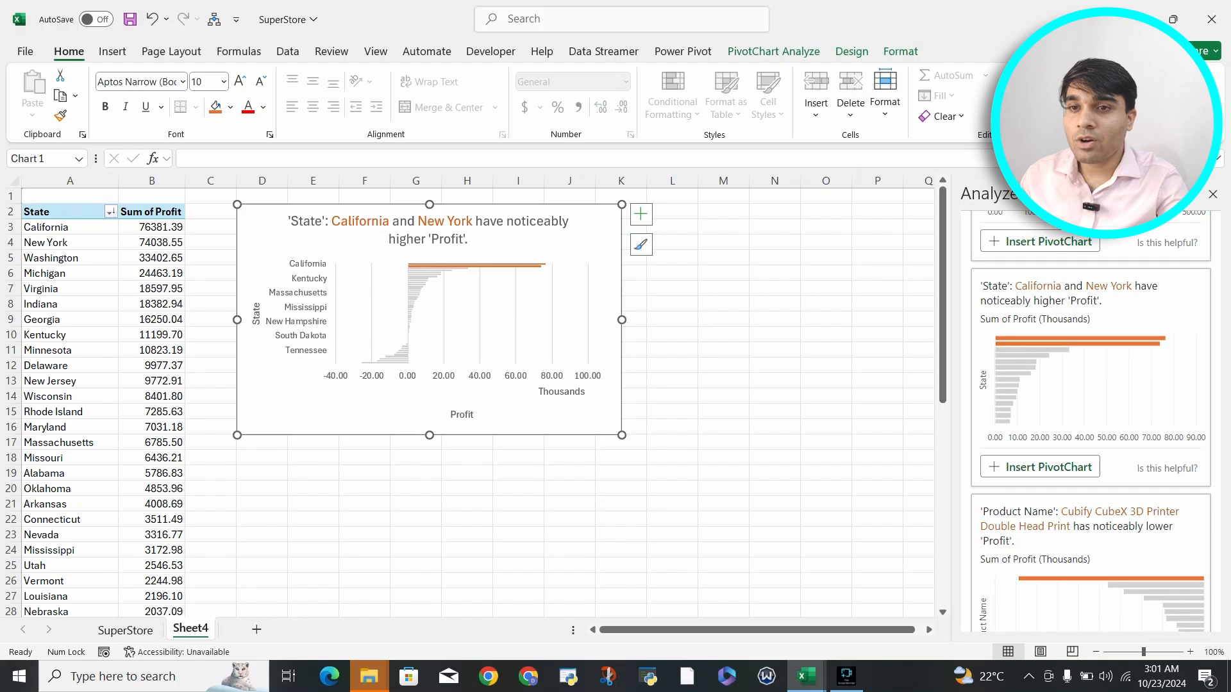
Step: Close the Analyze Data pane and enlarge the Profit by State PivotChart to reach the end of column M and row 27
left_click(1212, 195)
left_click(773, 52)
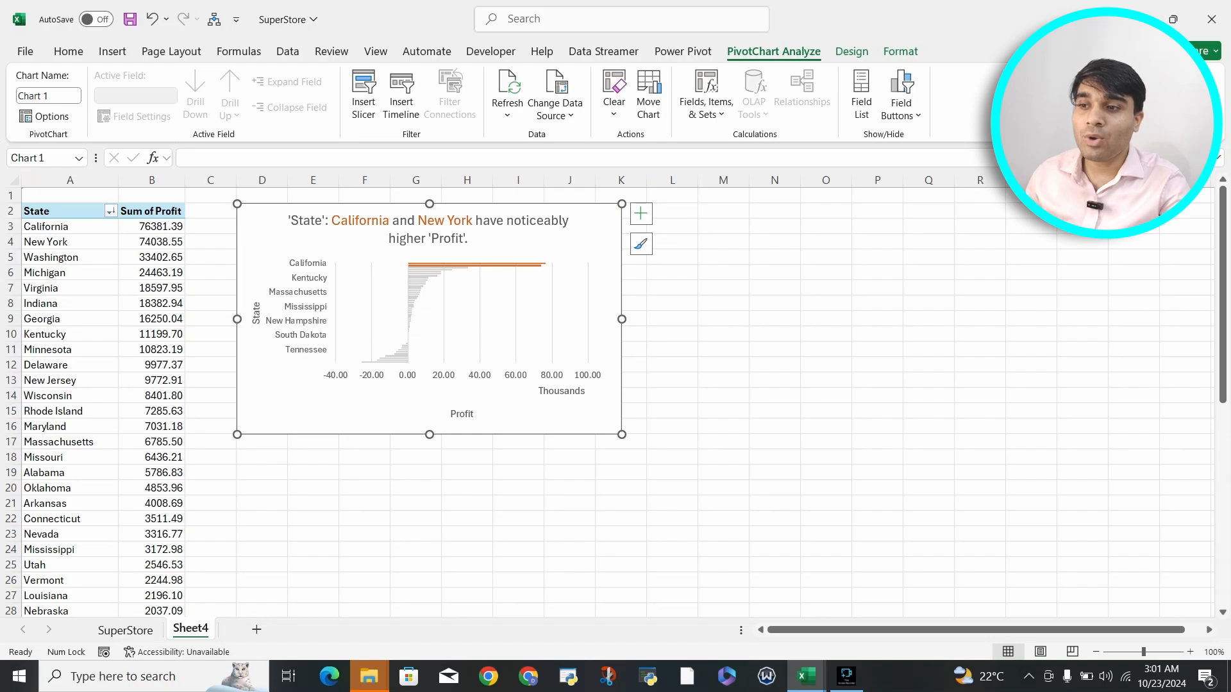
left_click_drag(622, 435, 751, 598)
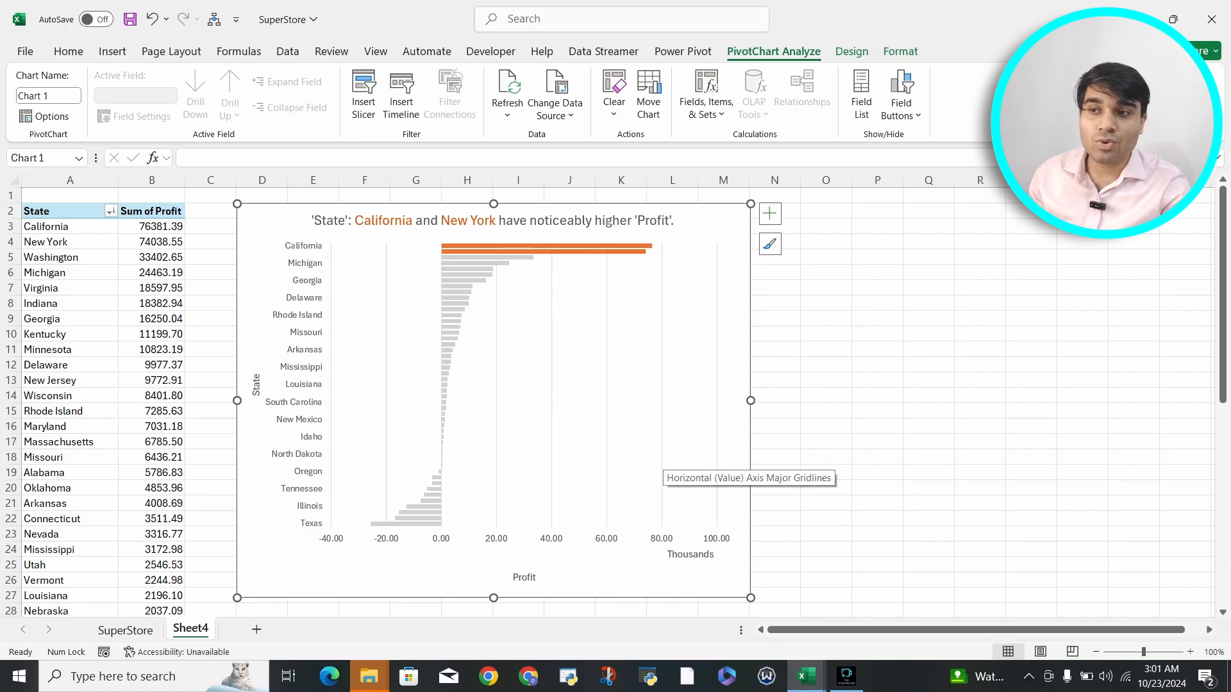
left_click(545, 249)
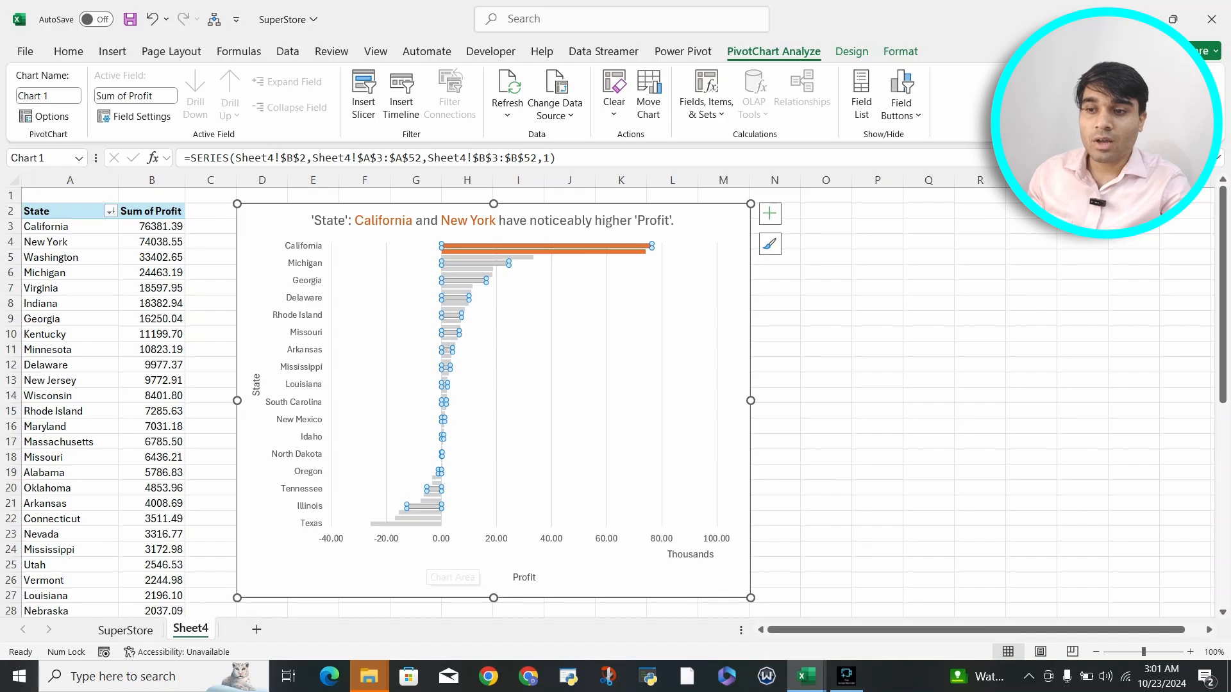
left_click(691, 555)
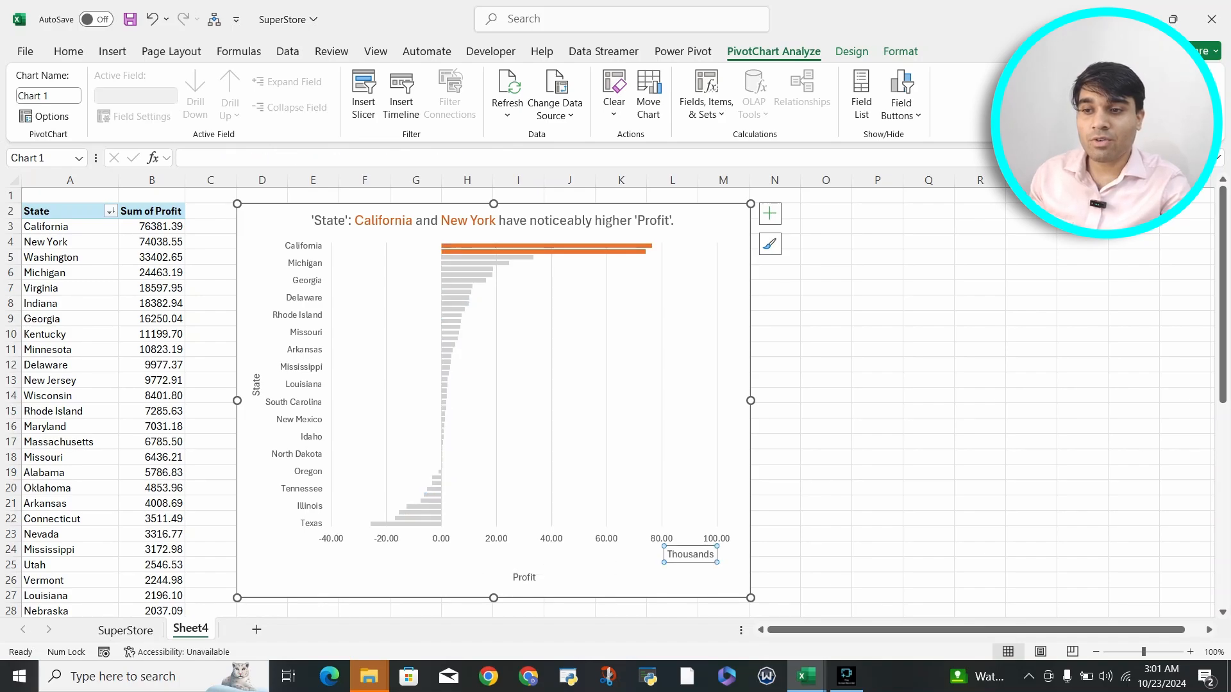
left_click(560, 554)
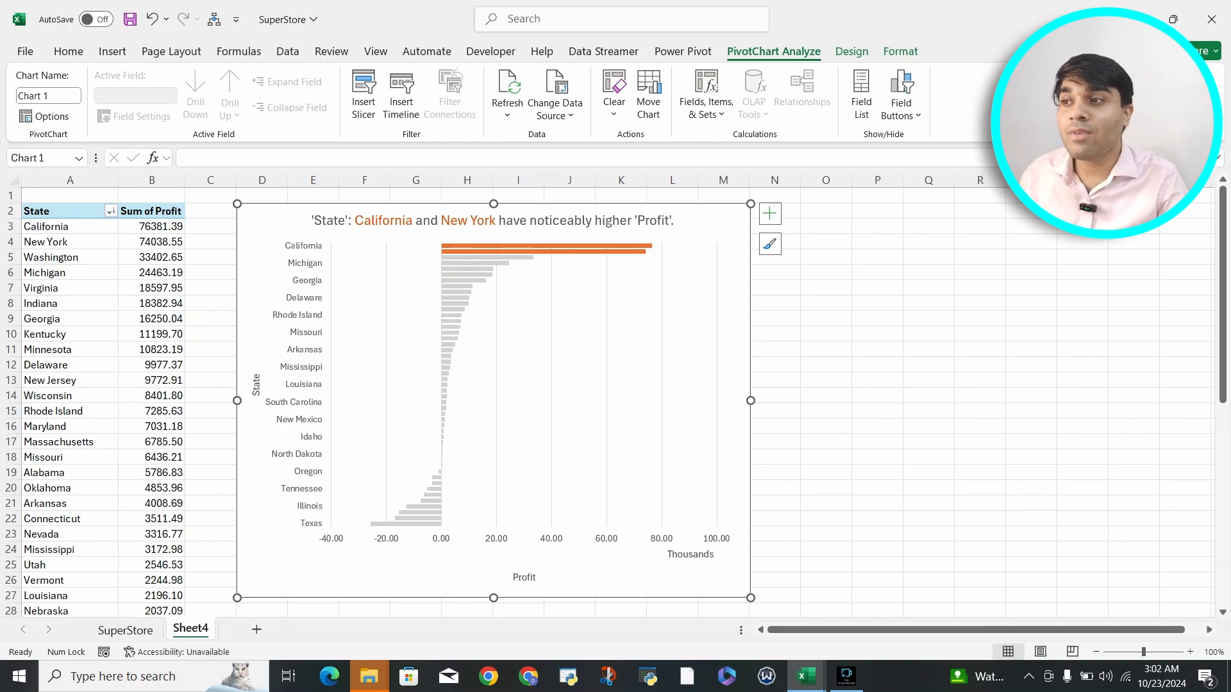
Step: Insert a Ship Date timeline for the PivotChart and move it toward the upper part of the chart's right edge
left_click(364, 96)
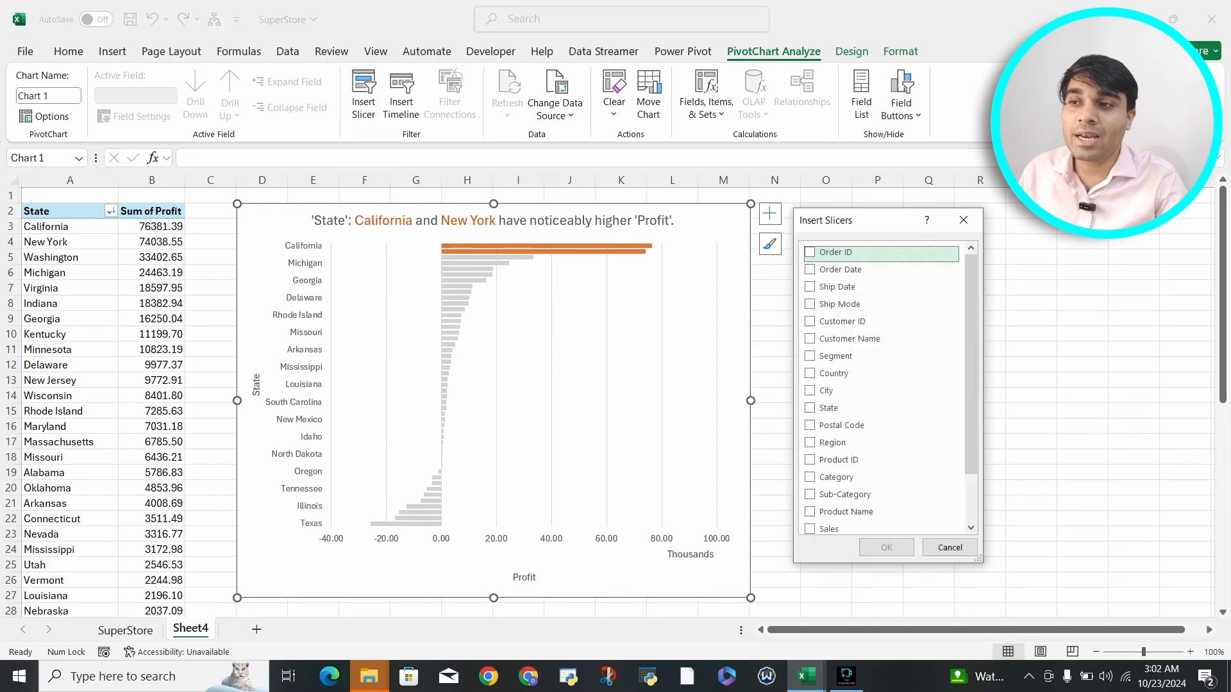
left_click(963, 220)
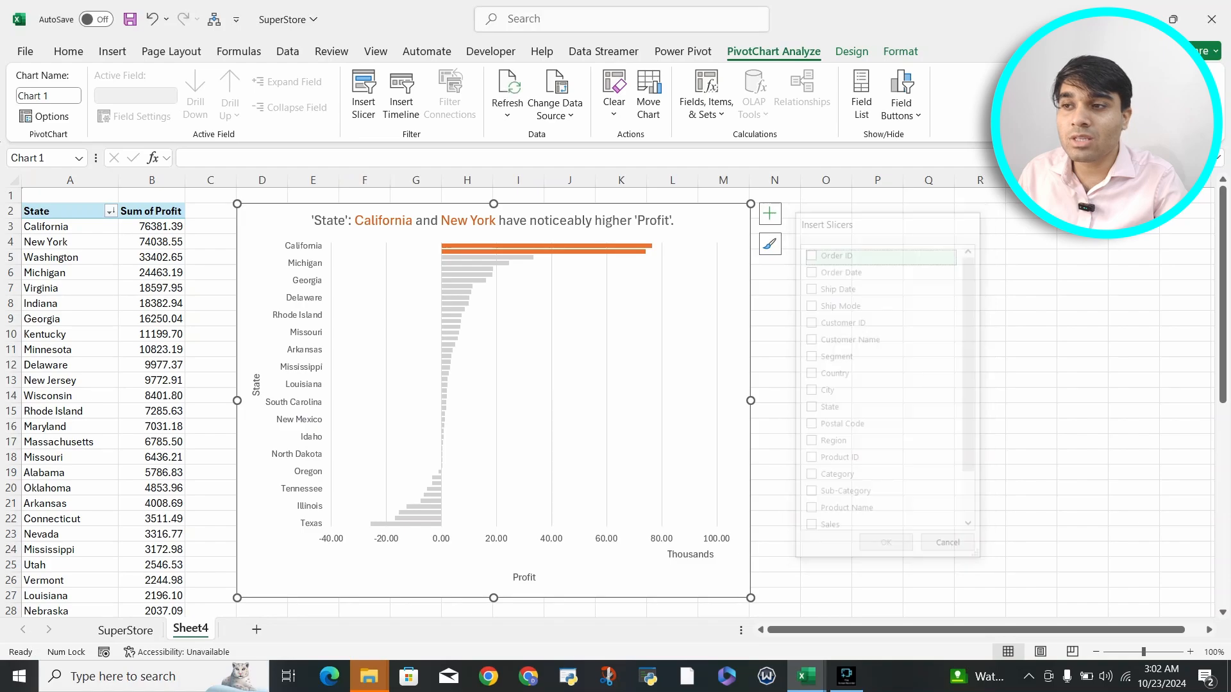
left_click(402, 96)
left_click(837, 329)
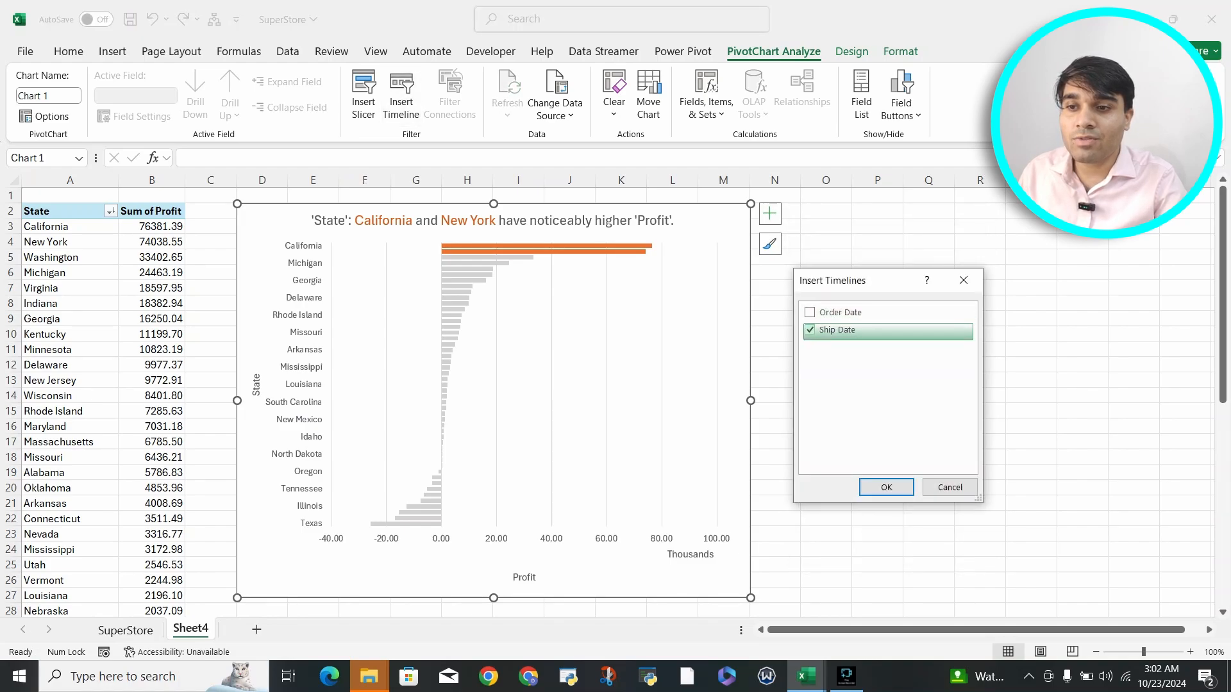
key("Return")
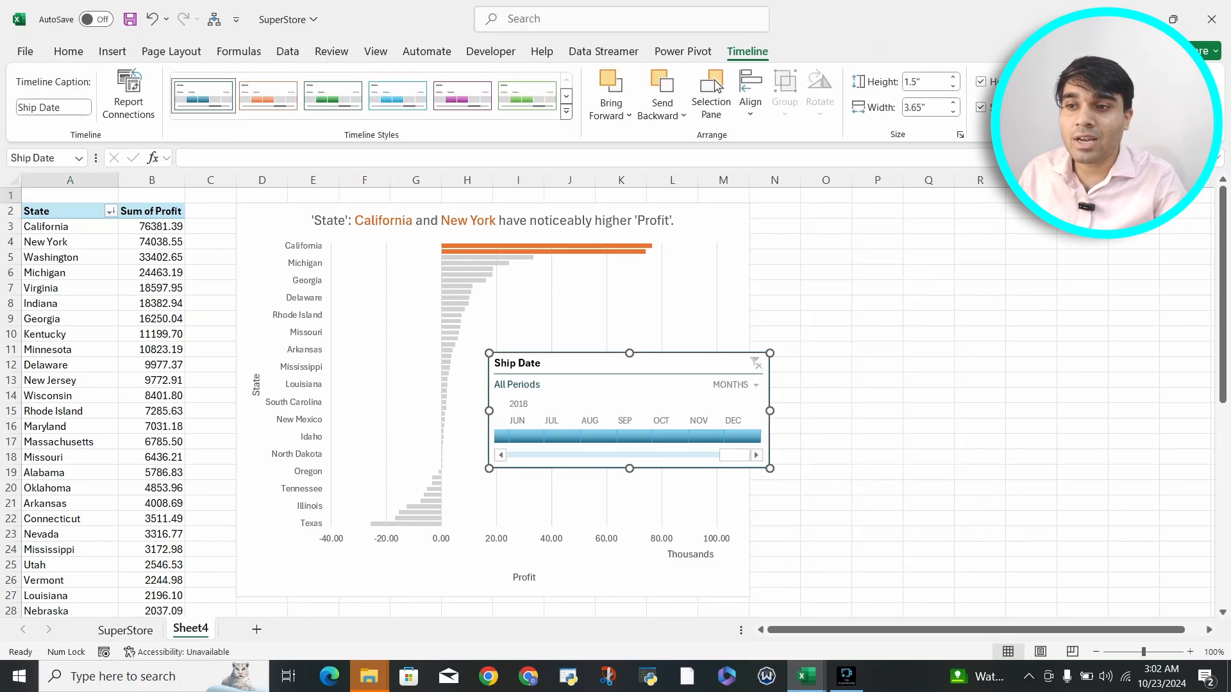
left_click_drag(615, 364, 810, 258)
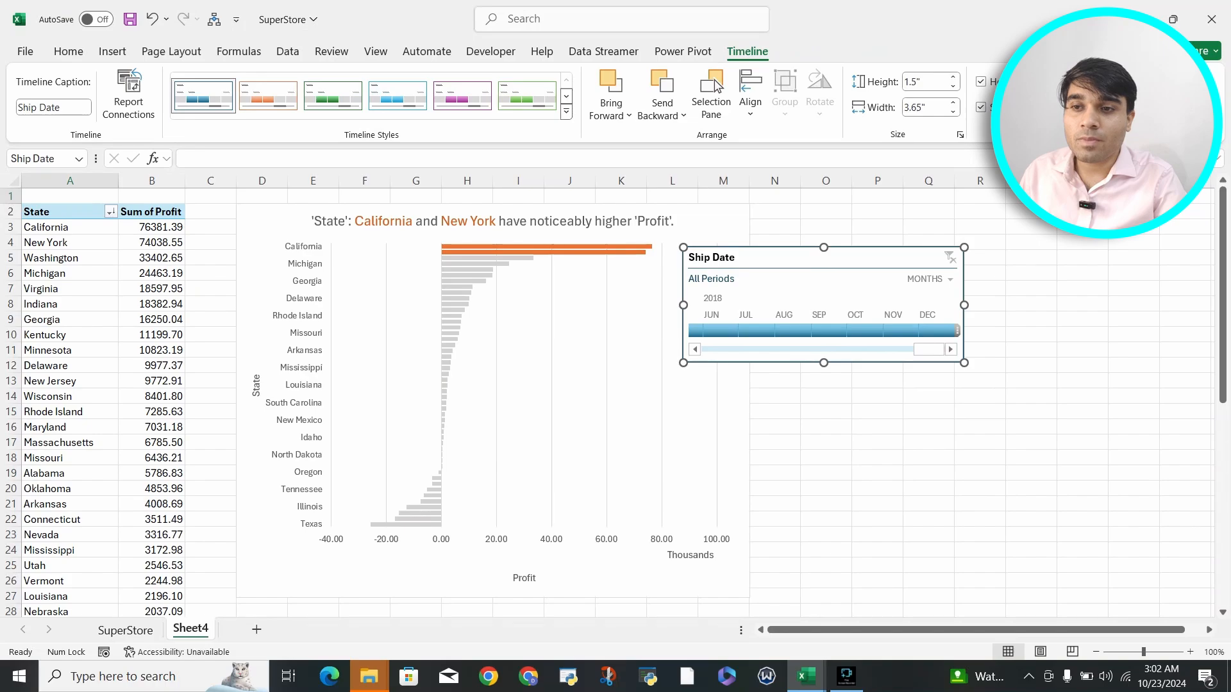
Step: Switch the Ship Date timeline from months to years and place it beside the chart, starting at column N
left_click(930, 279)
left_click(947, 299)
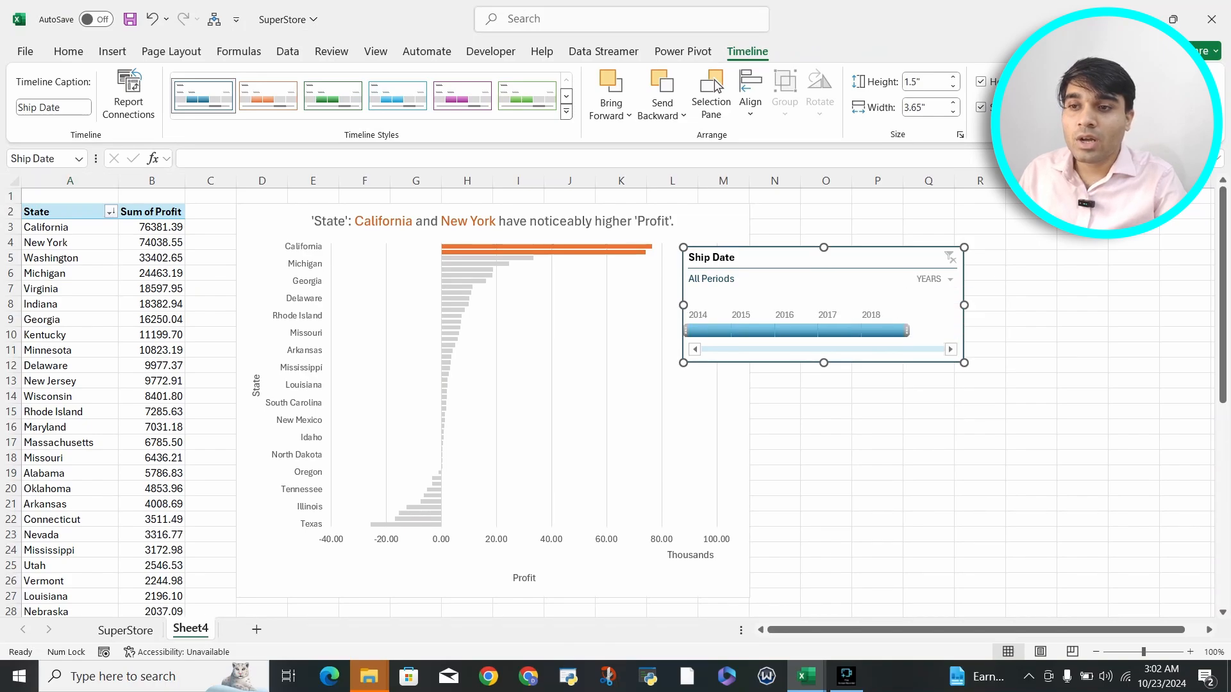
left_click_drag(802, 257, 891, 215)
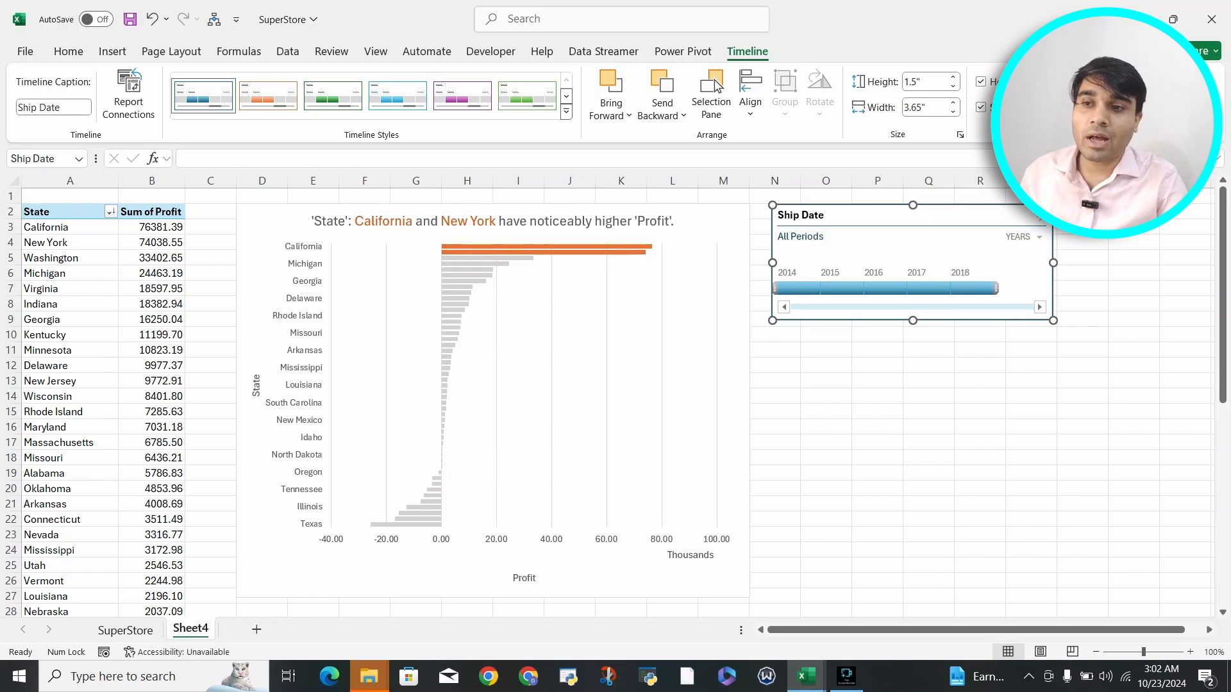
Step: Filter the PivotChart with the Ship Date timeline one year at a time from 2014 through 2018, ending on 2018
left_click(809, 289)
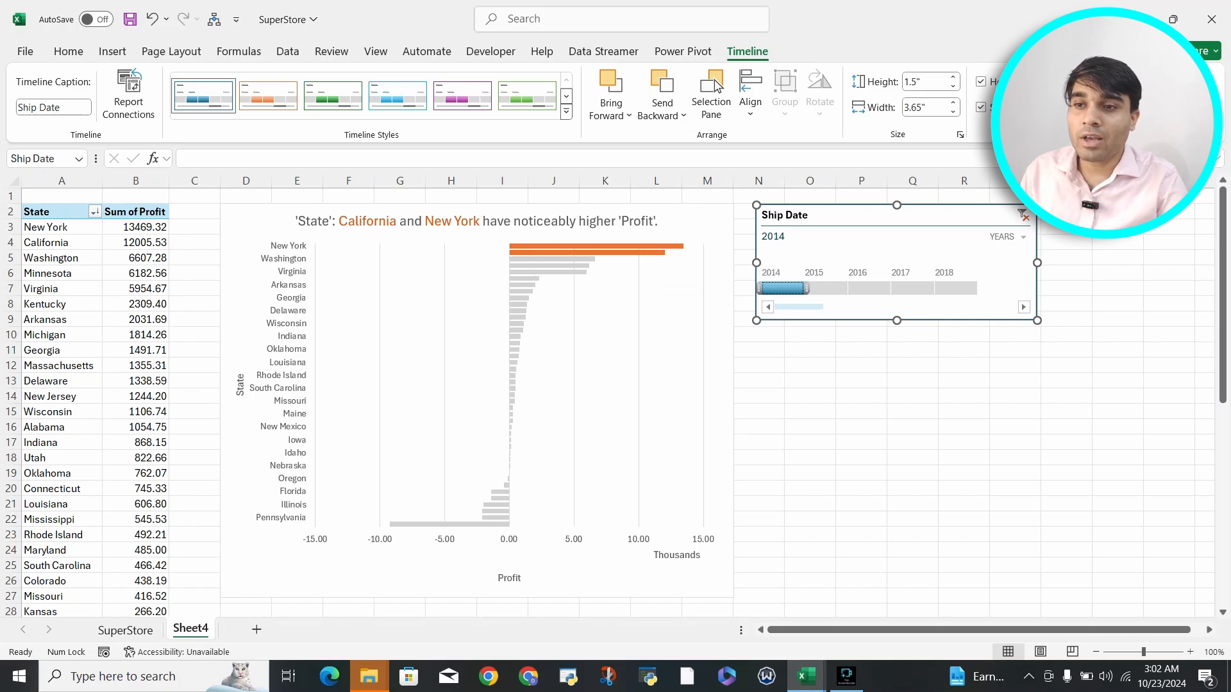
left_click(827, 288)
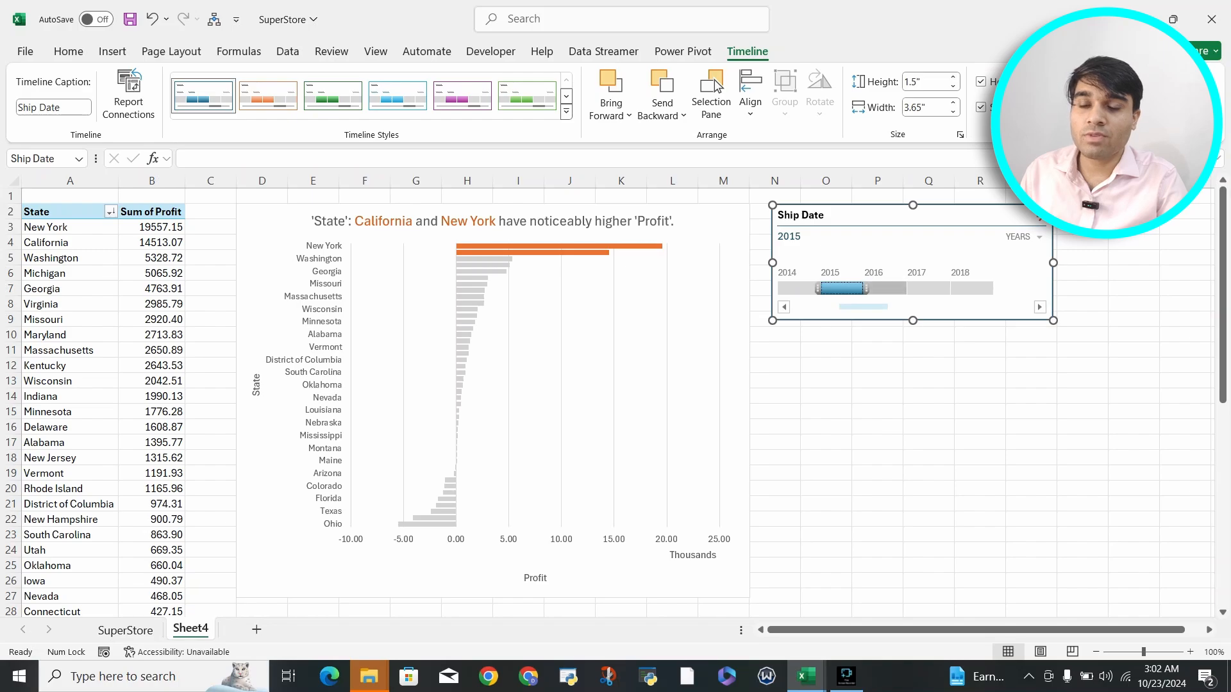
left_click(887, 288)
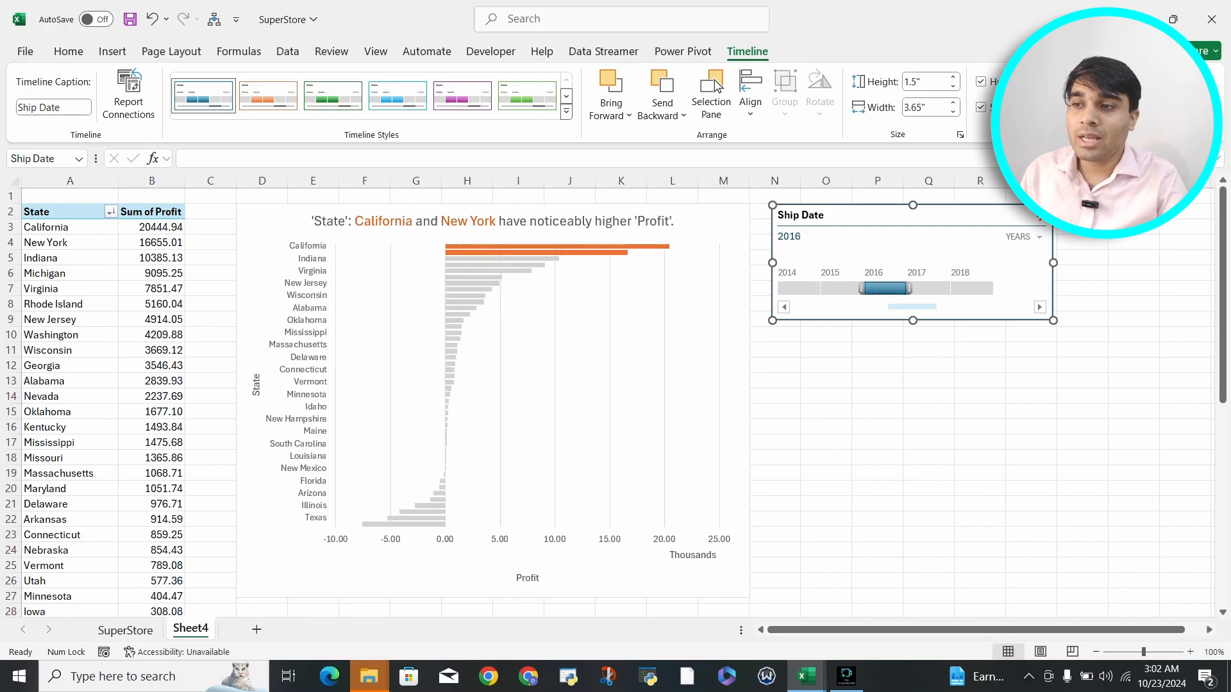
left_click(929, 289)
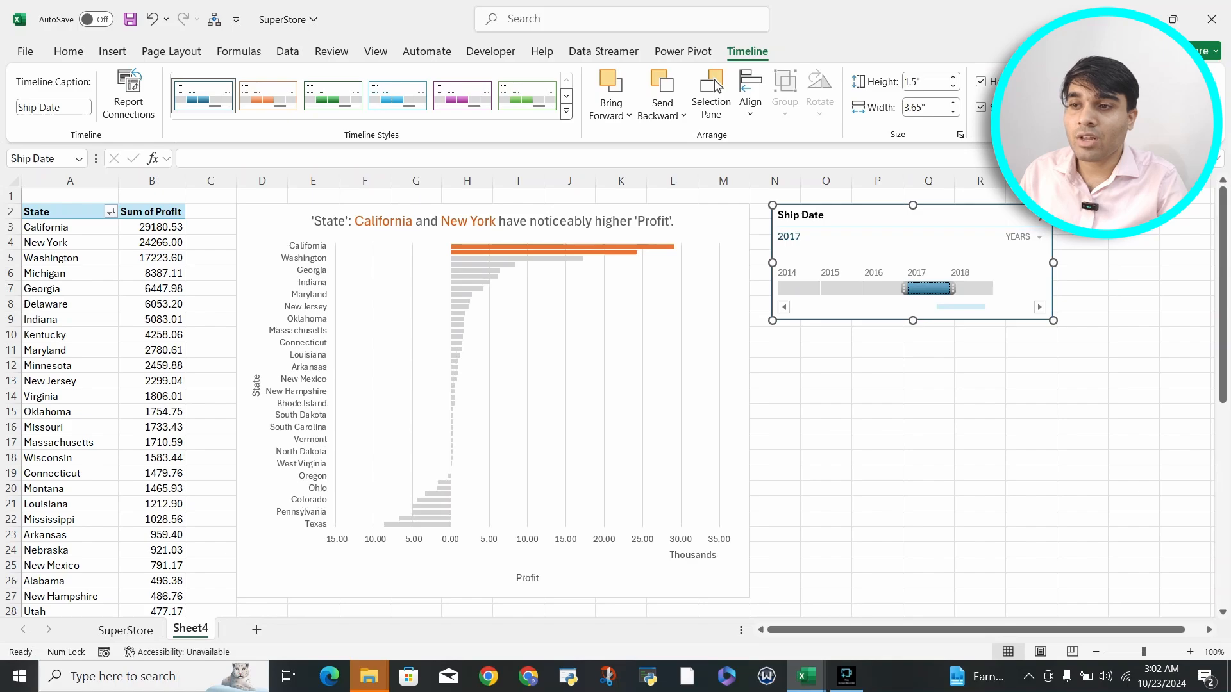
left_click(973, 288)
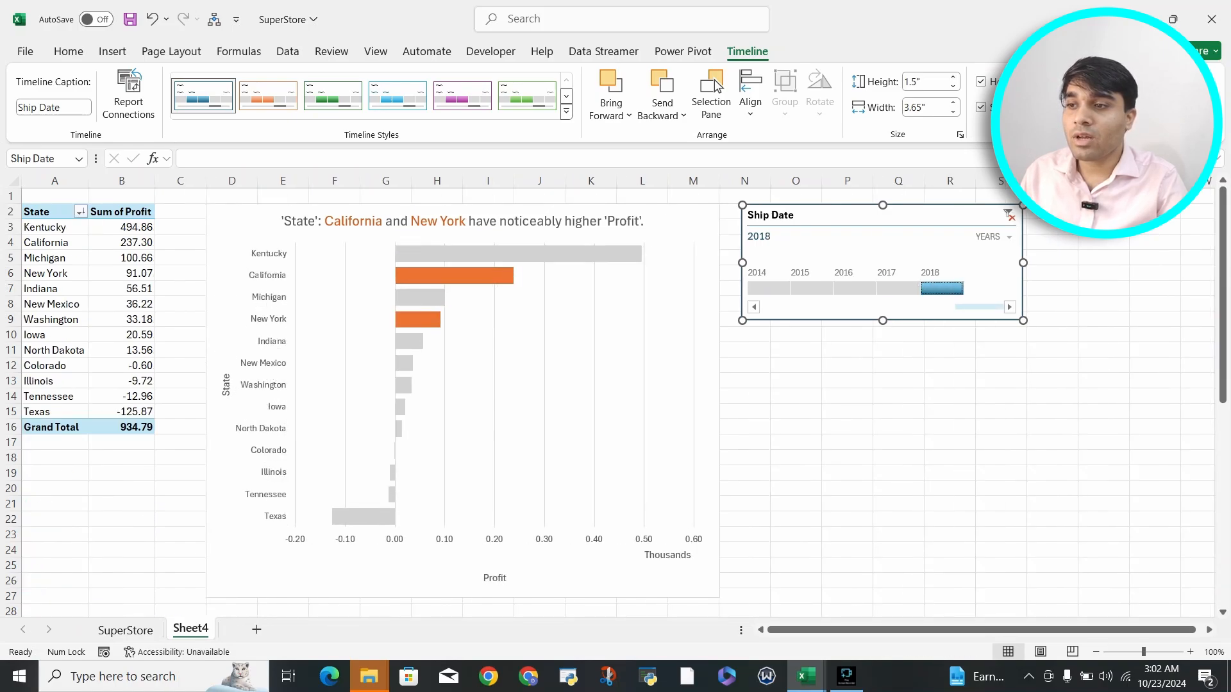
Step: Inspect the chart's 2018 profit bars and single out the New York bar
left_click(474, 255)
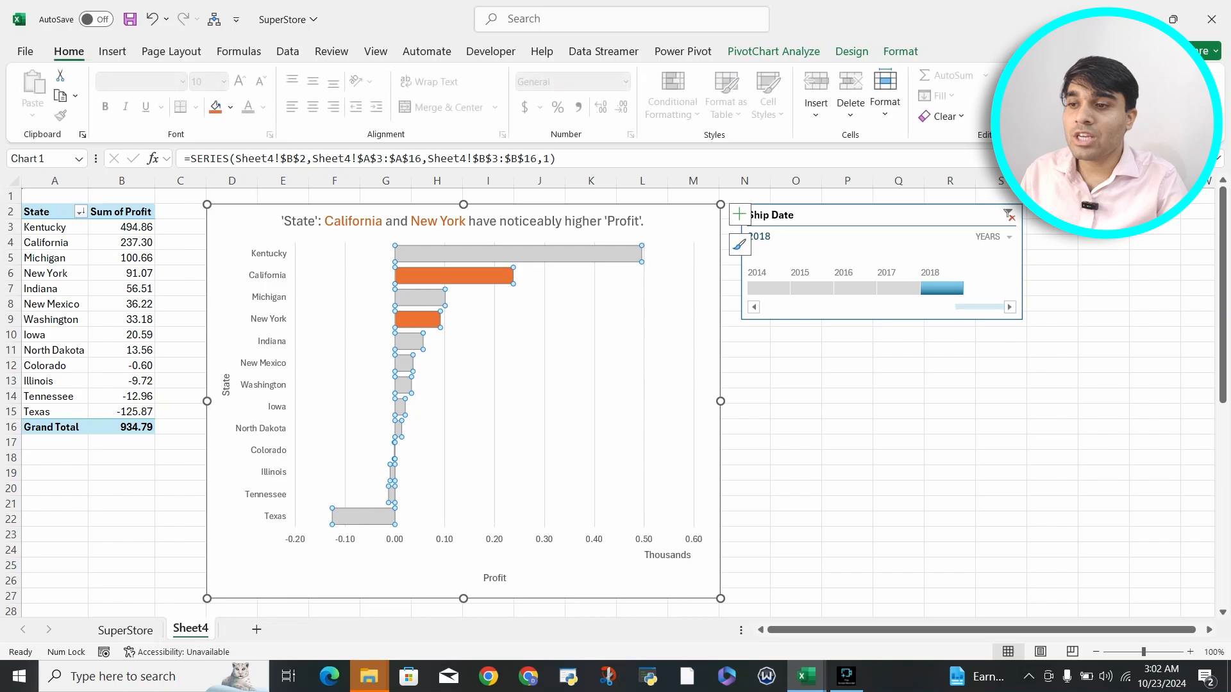
key("Escape")
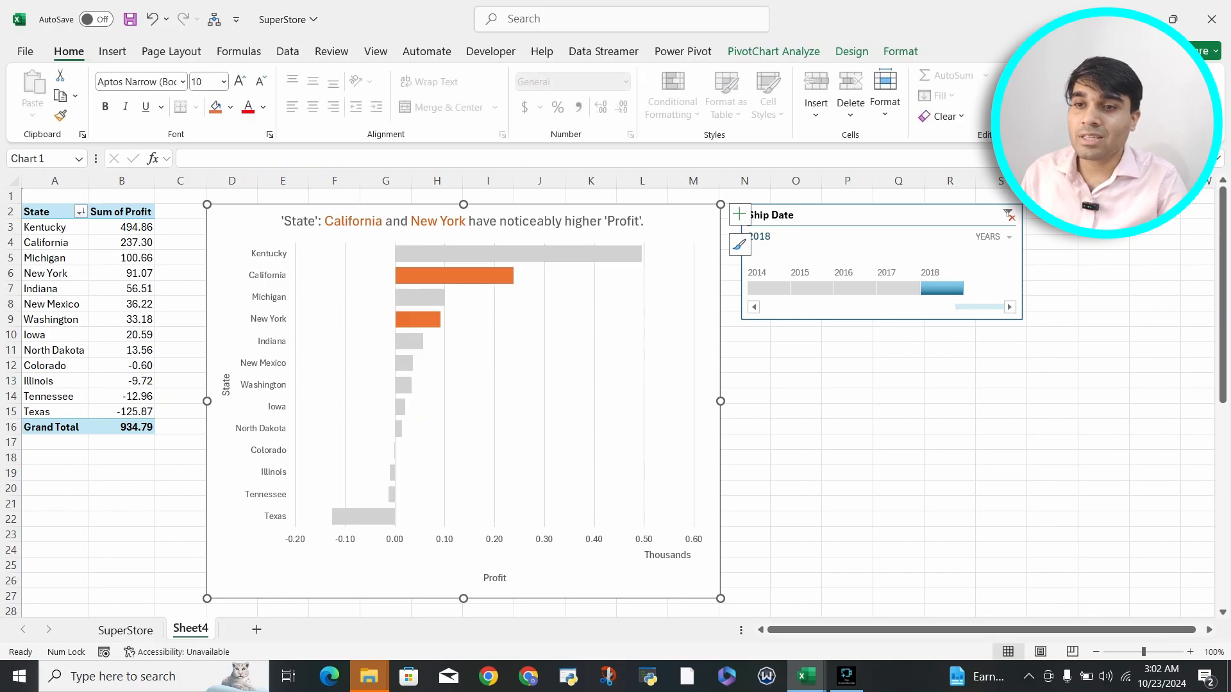
left_click(418, 319)
left_click(417, 319)
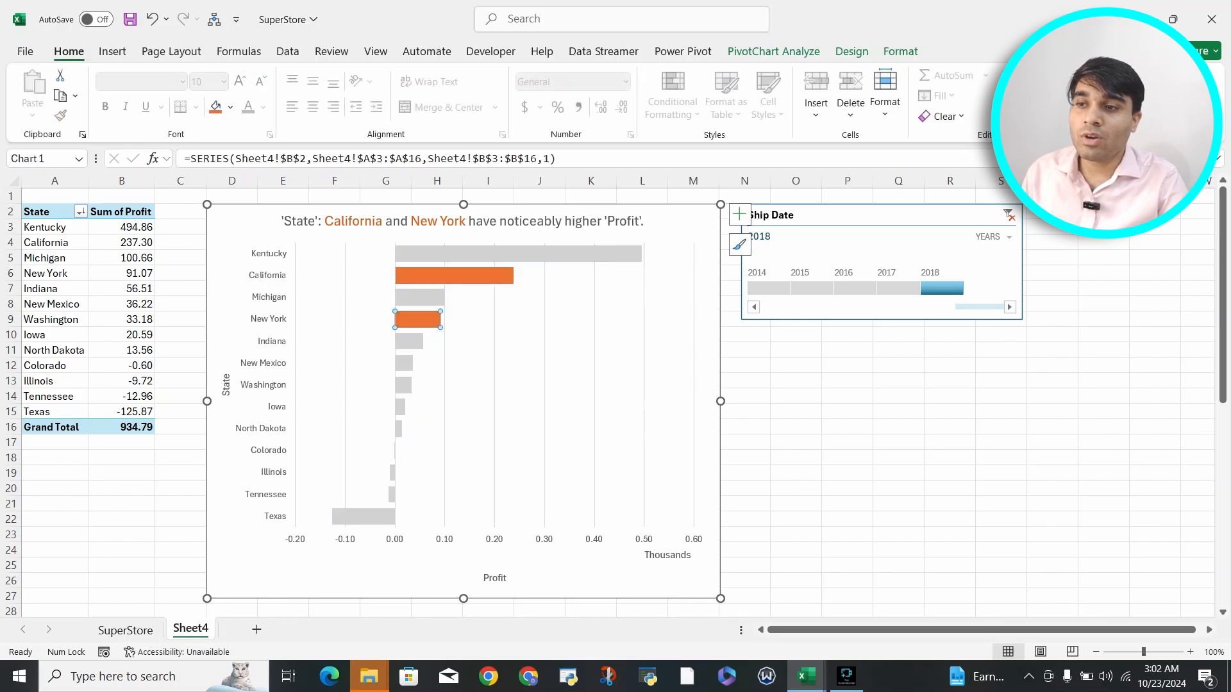